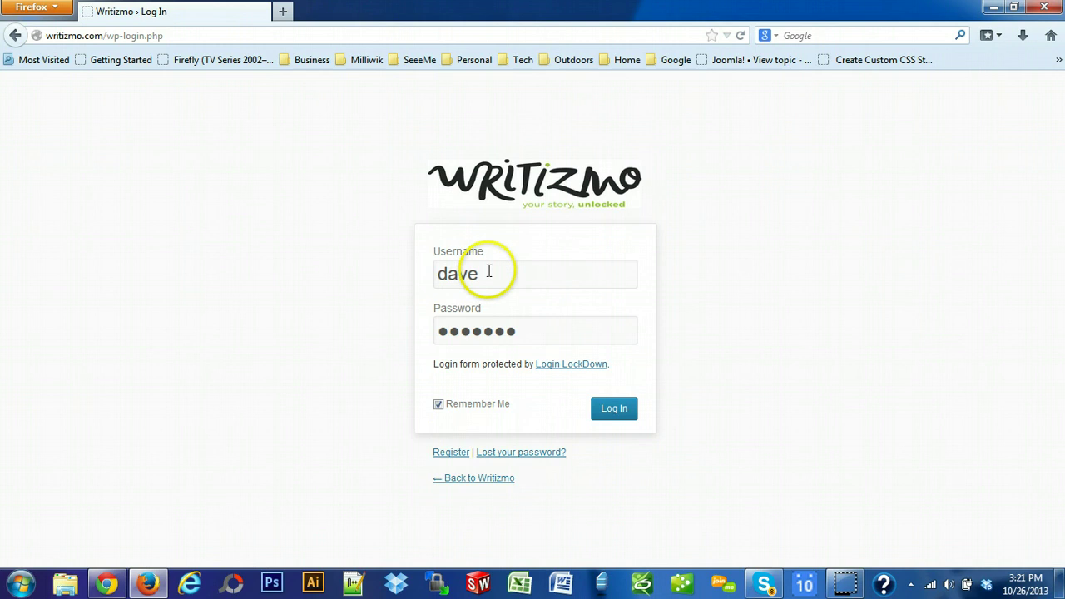
# Step: Log in to Writizmo with the prefilled credentials and view the book's list of scenes
pyautogui.click(608, 413)
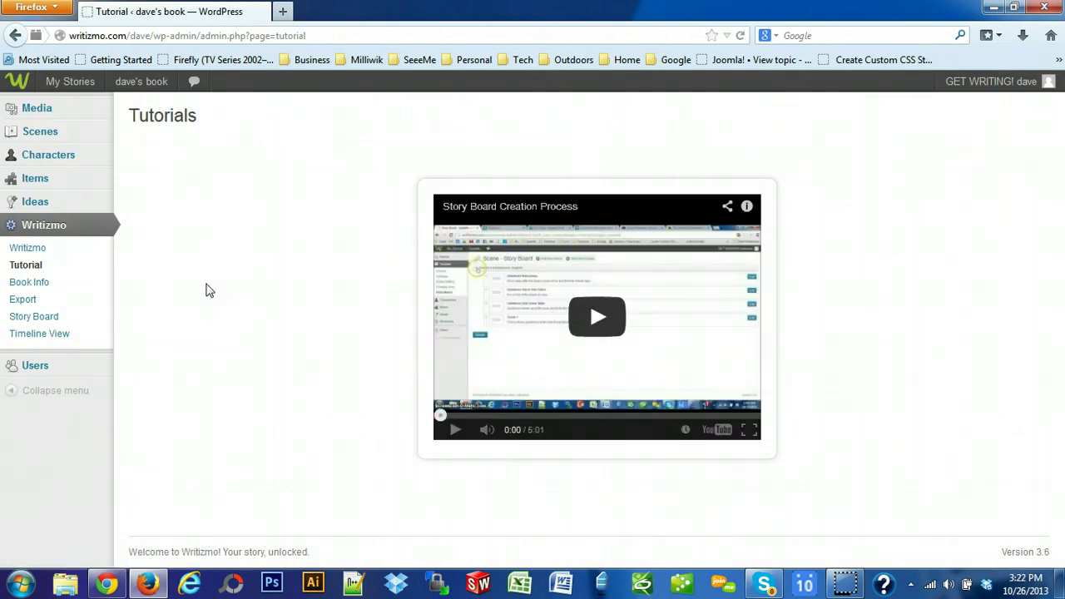
pyautogui.moveTo(91, 137)
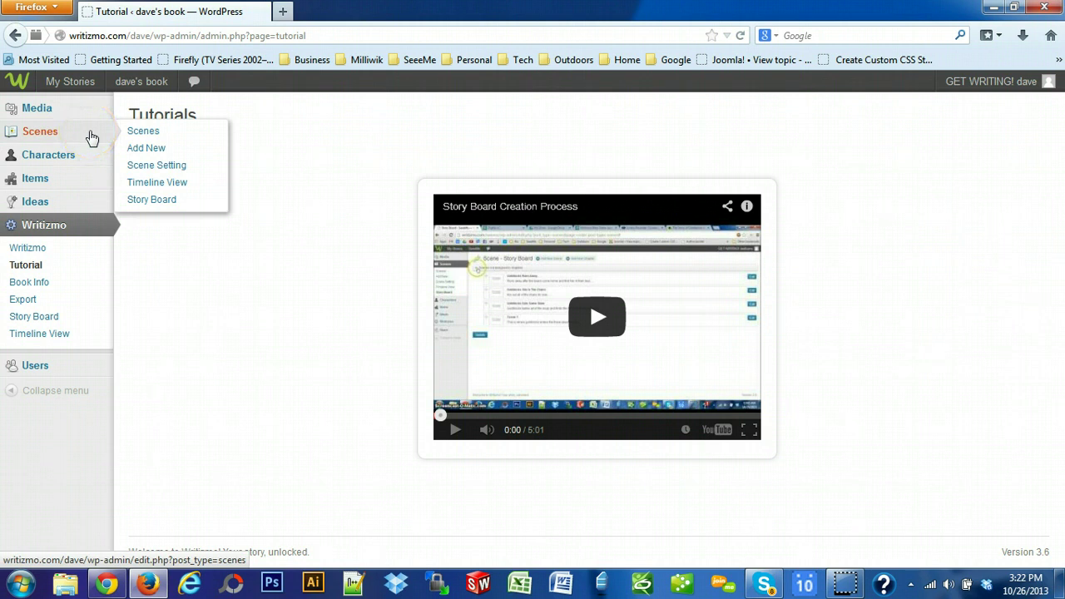
pyautogui.click(60, 135)
pyautogui.click(70, 136)
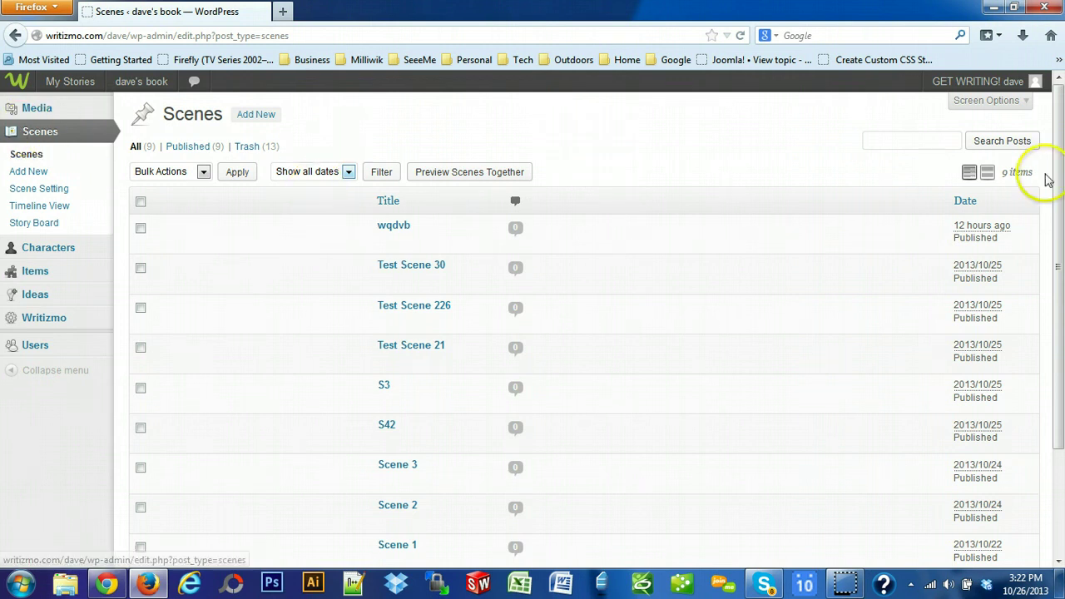
pyautogui.scroll(-2, 1060, 212)
pyautogui.moveTo(1059, 212); pyautogui.dragTo(1050, 136)
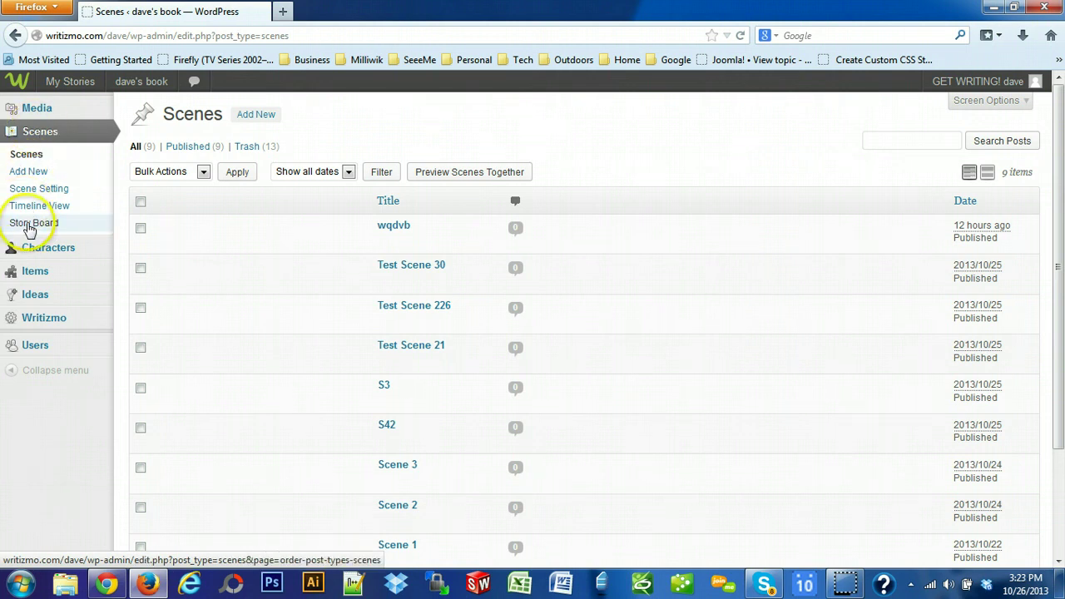
# Step: In the Story Board, move Scene 1 directly below S42 in Chapter3 and Test Scene 21 into Chapter 2
pyautogui.moveTo(33, 323)
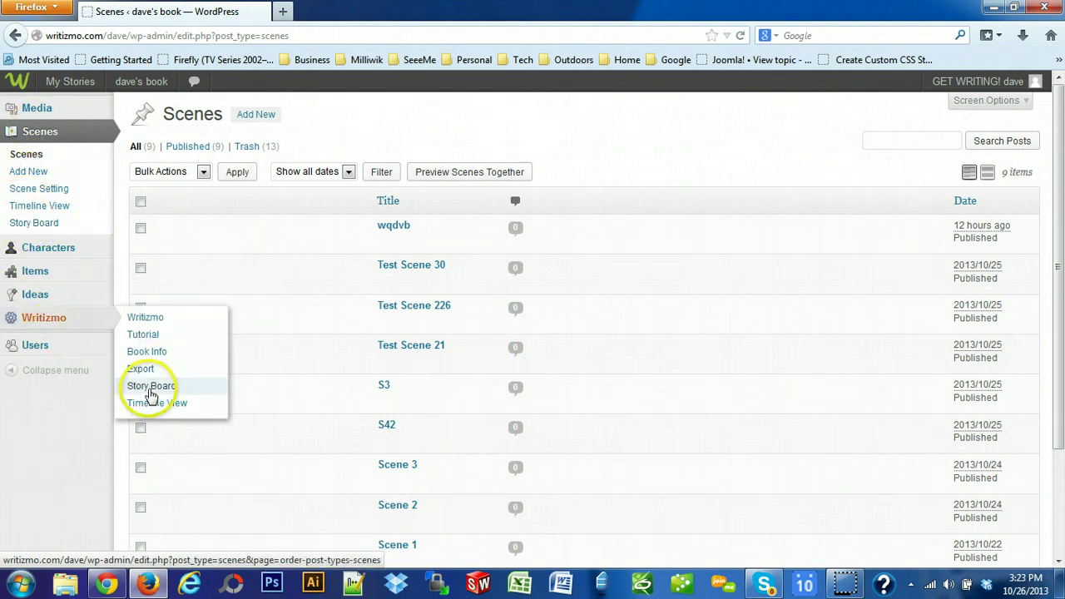
pyautogui.moveTo(18, 84)
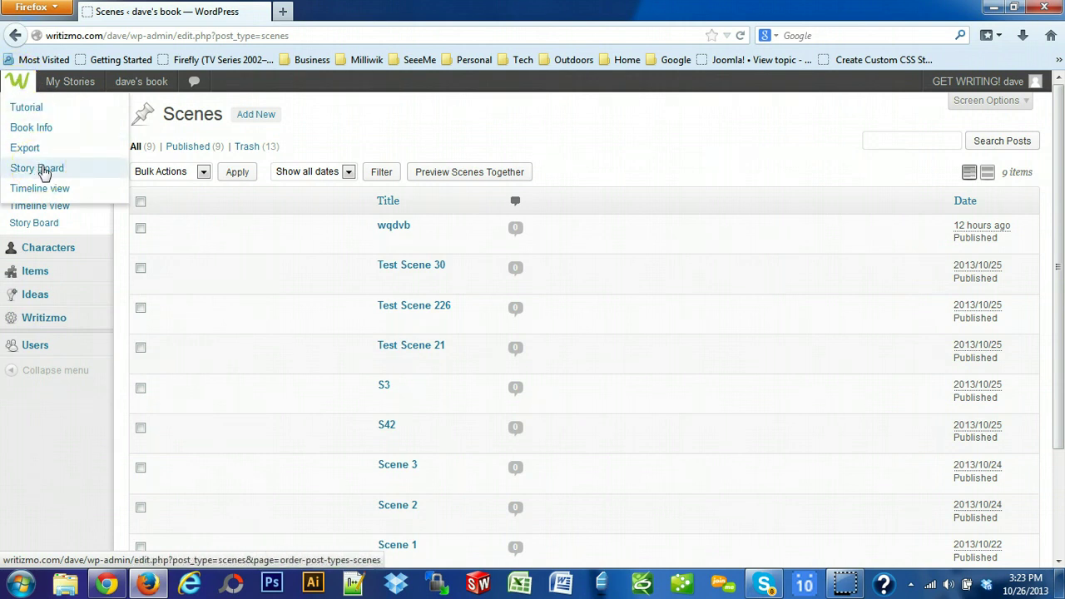
pyautogui.click(38, 223)
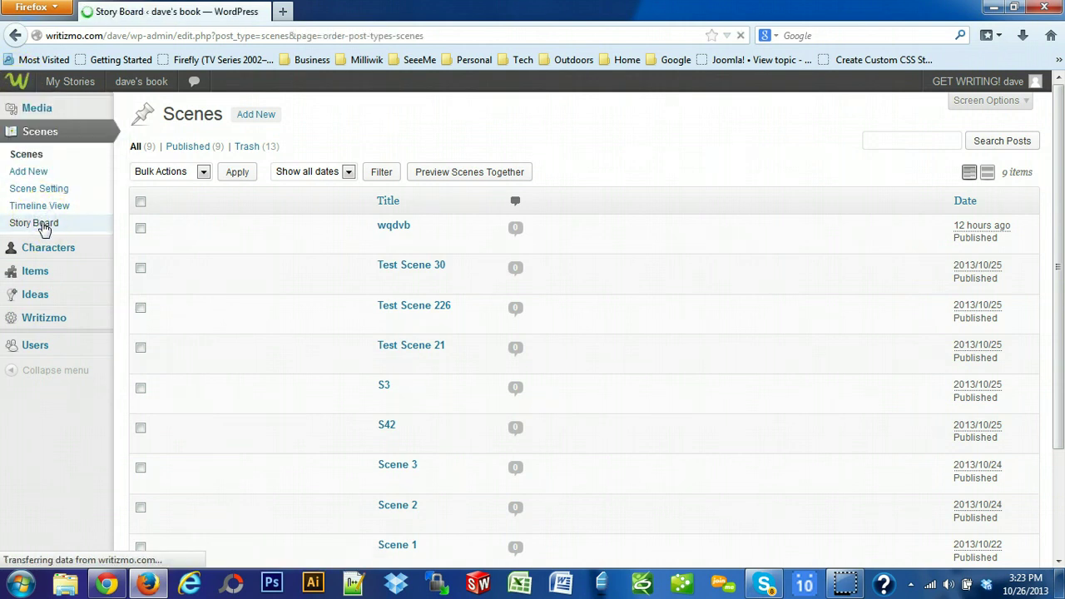
pyautogui.moveTo(175, 454); pyautogui.dragTo(174, 345)
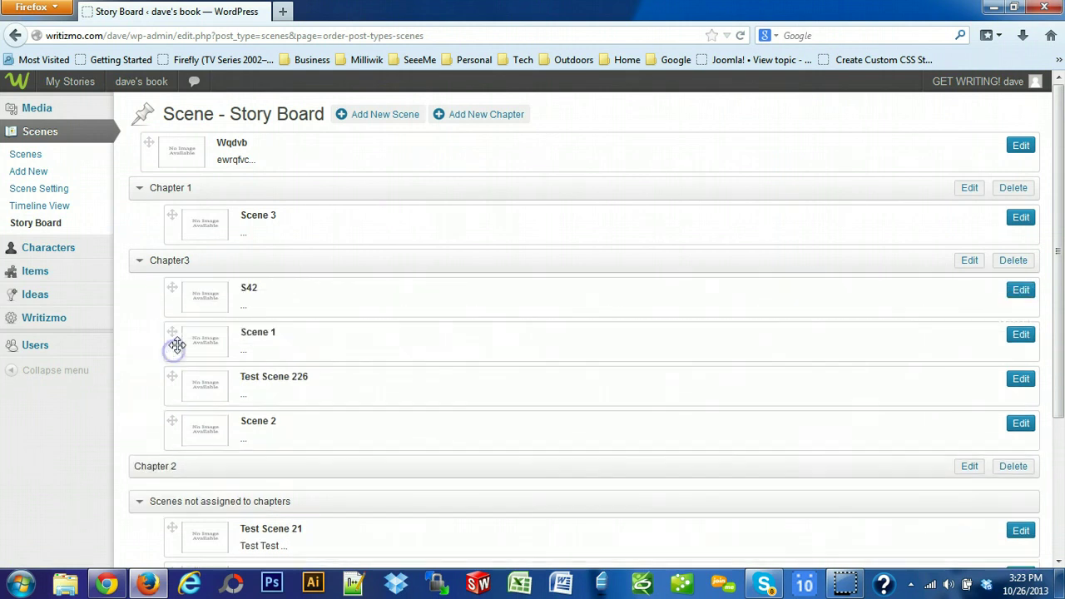
pyautogui.moveTo(1060, 214); pyautogui.dragTo(1044, 233)
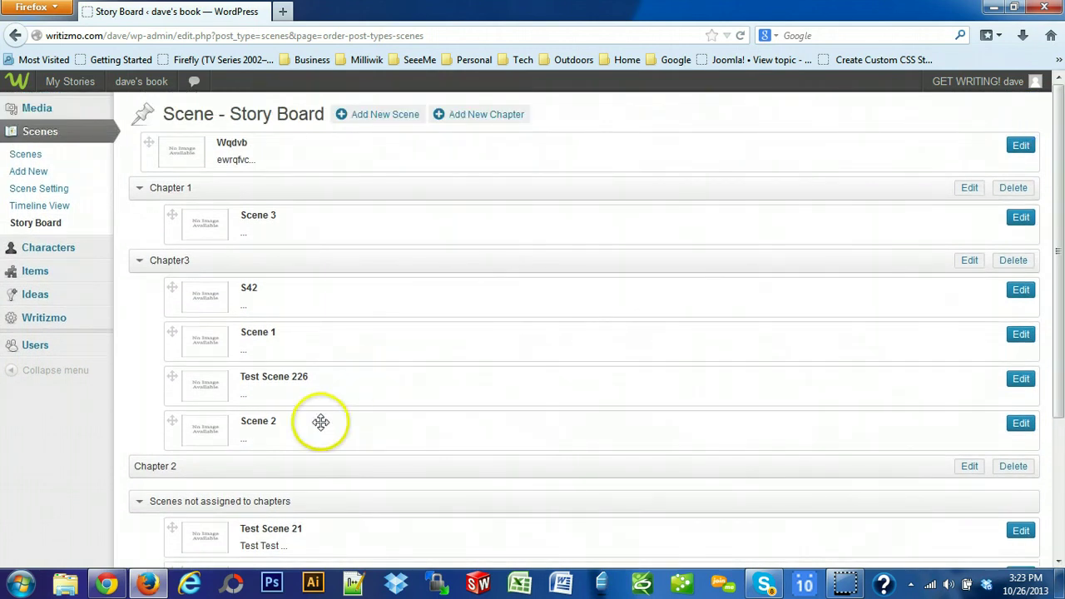
pyautogui.moveTo(175, 529); pyautogui.dragTo(222, 498)
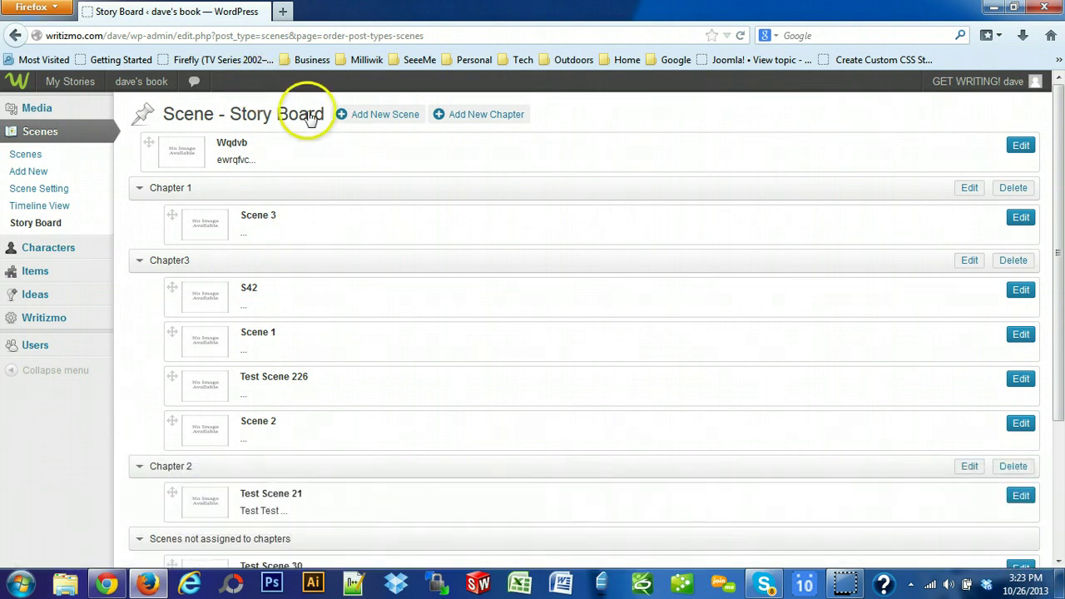
# Step: Examine the forms for adding a scene and a chapter without adding anything, and look through the Story Board's chapter and unassigned-scene groups
pyautogui.click(390, 117)
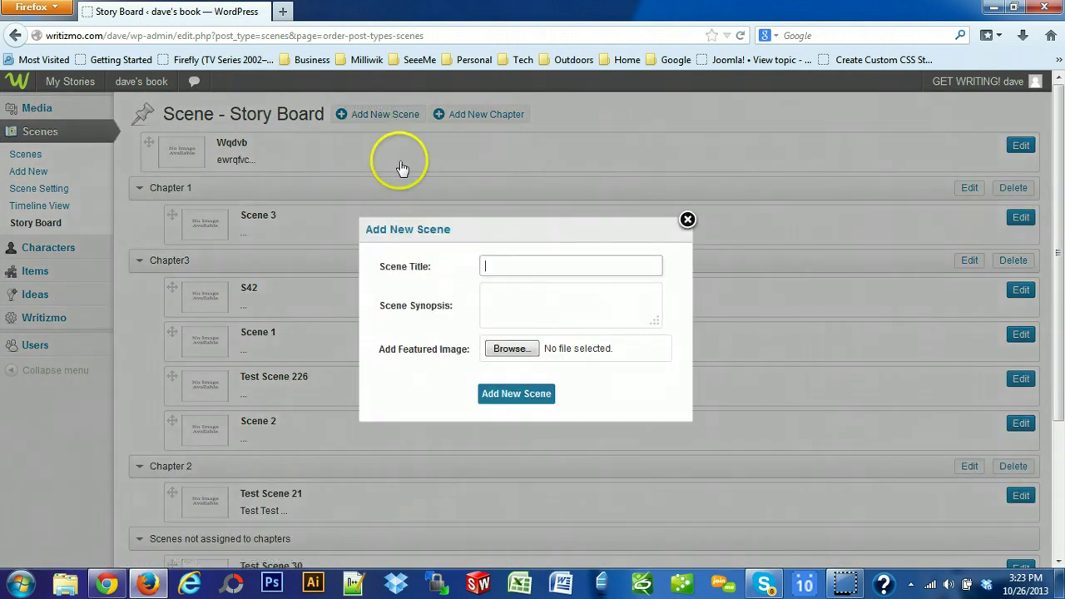
pyautogui.click(494, 268)
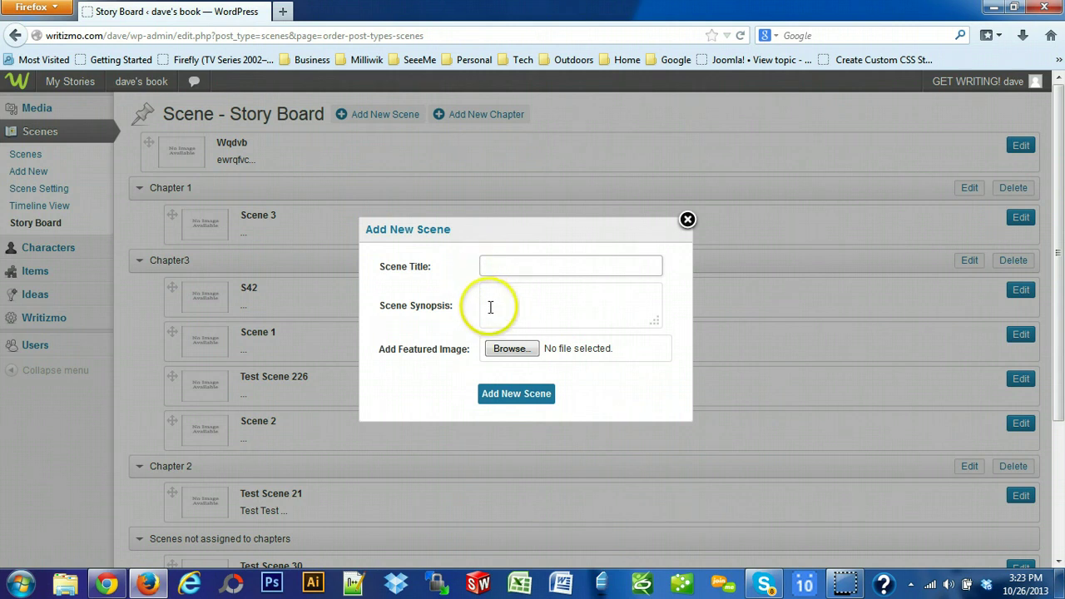
pyautogui.click(688, 219)
pyautogui.click(457, 116)
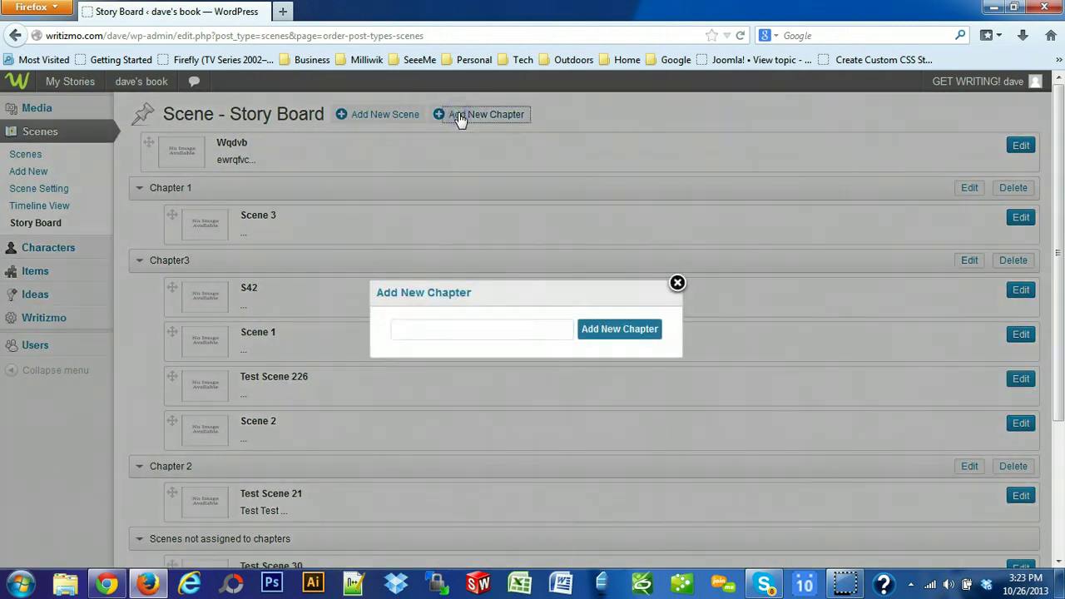
pyautogui.click(677, 284)
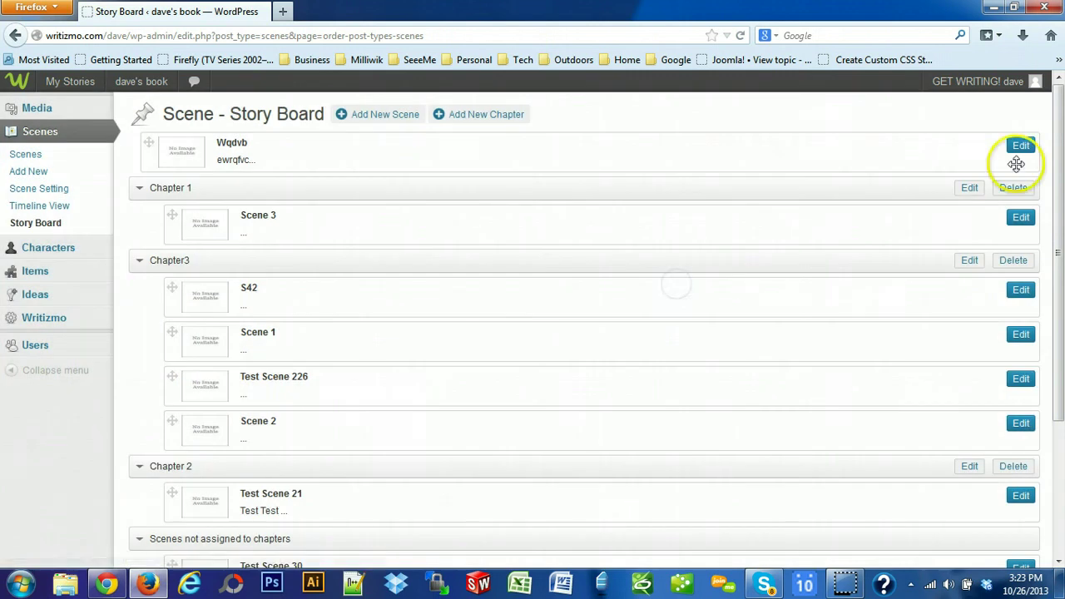
pyautogui.moveTo(1061, 141); pyautogui.dragTo(1056, 320)
pyautogui.moveTo(1052, 280); pyautogui.dragTo(1044, 106)
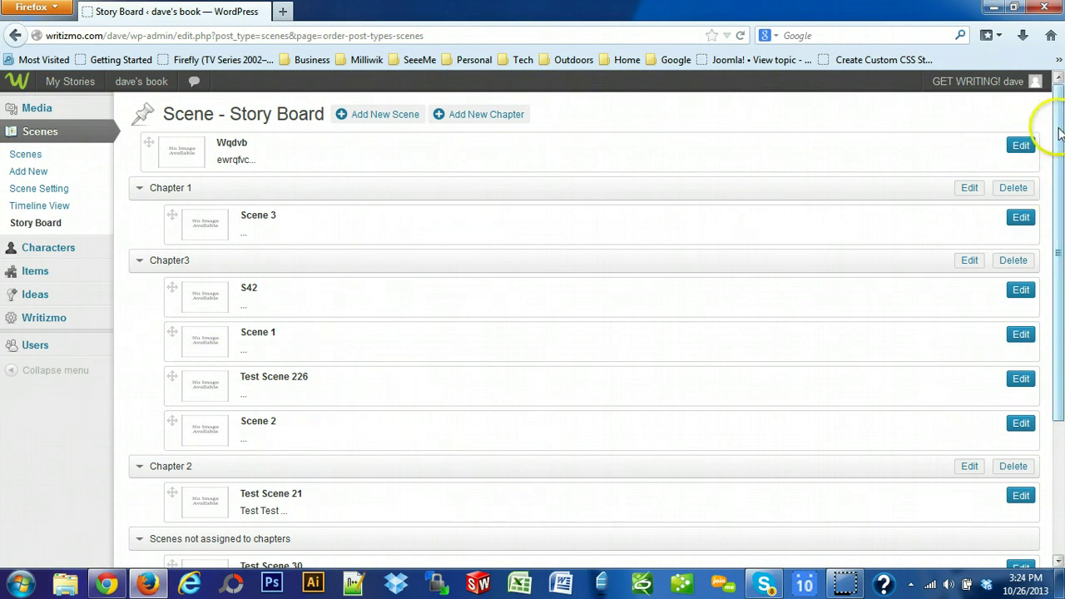
pyautogui.moveTo(1059, 133); pyautogui.dragTo(1038, 327)
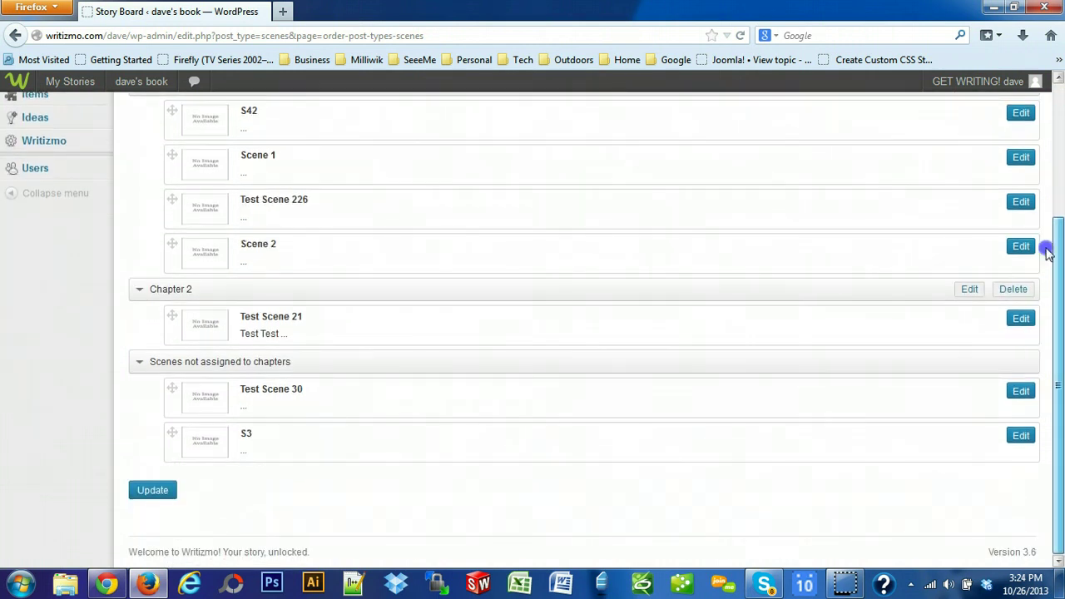
pyautogui.moveTo(1047, 253); pyautogui.dragTo(1052, 110)
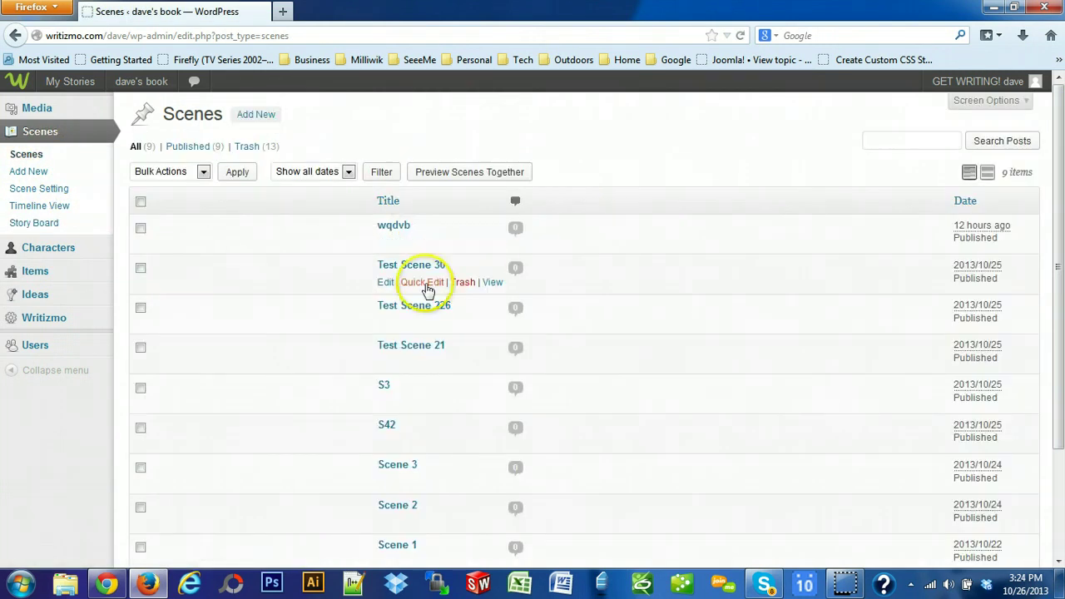
# Step: Open the scene wqdvb from the Scenes list and change its title to "Scene title one"
pyautogui.click(395, 227)
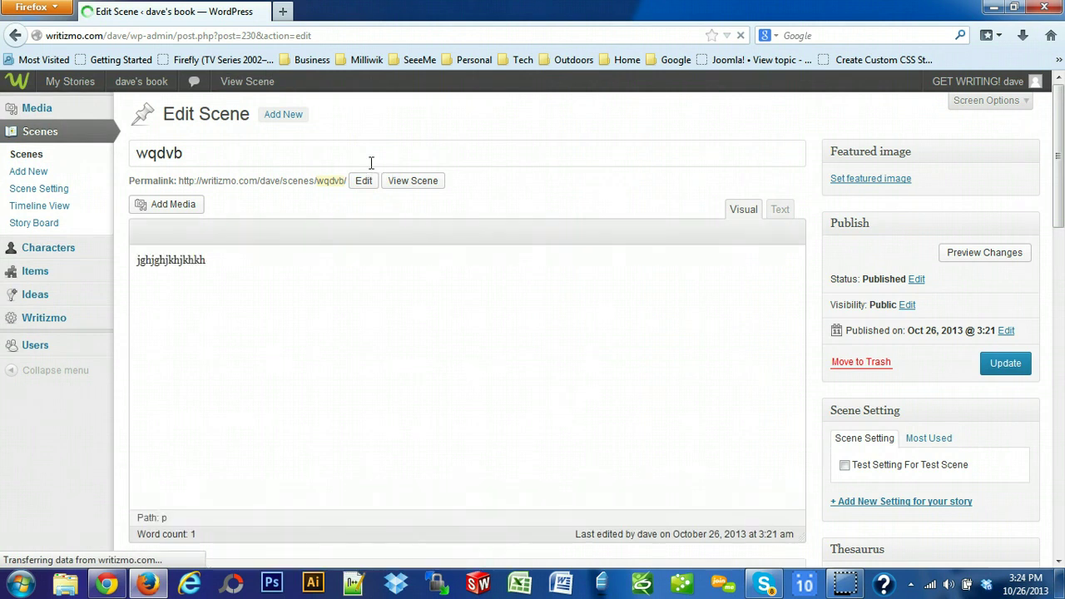
pyautogui.moveTo(364, 148); pyautogui.dragTo(40, 141)
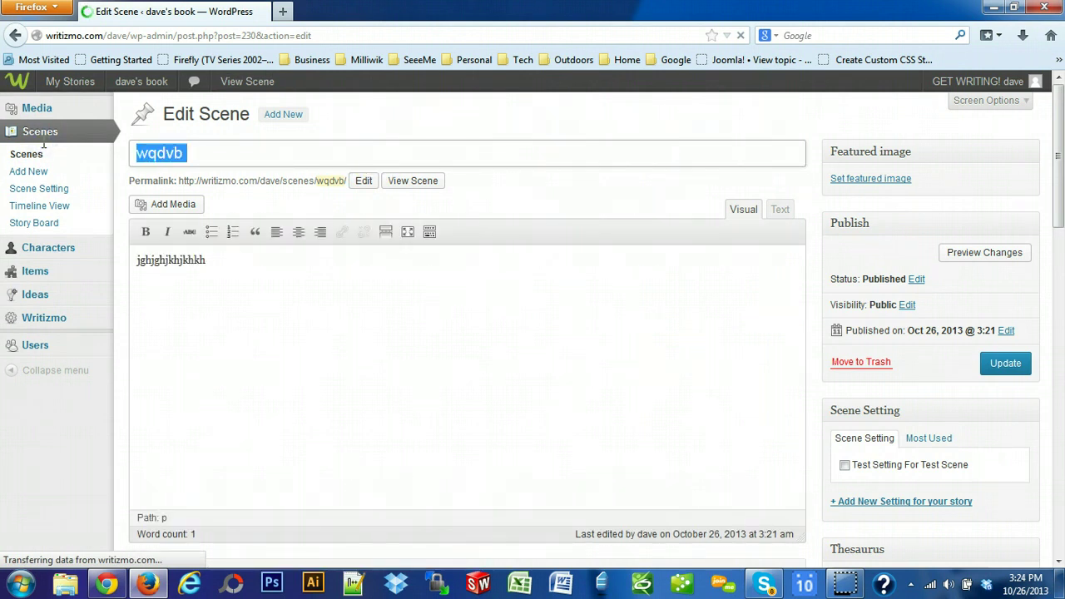
pyautogui.write('Scene titl')
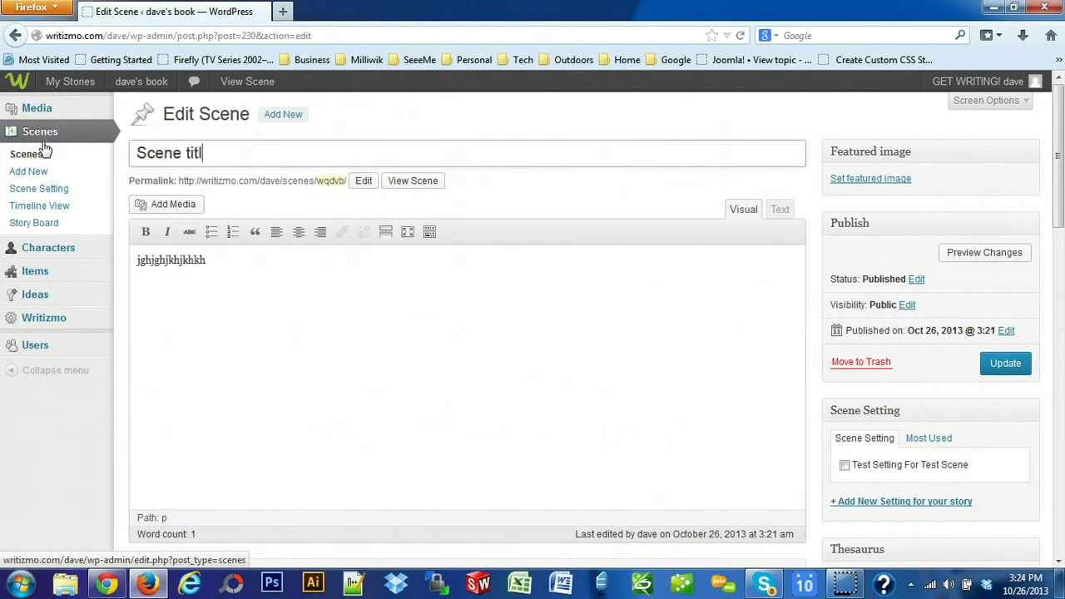
pyautogui.write('e one.')
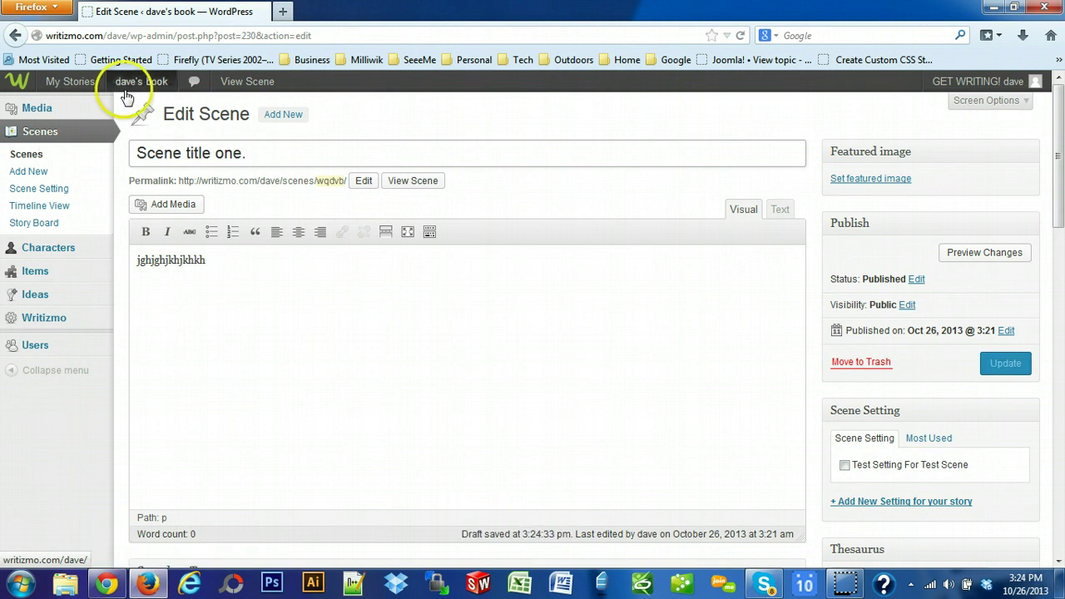
pyautogui.press('BackSpace')
# Step: Replace the scene's body text with "Here is the scene text."
pyautogui.scroll(-1, 1057, 113)
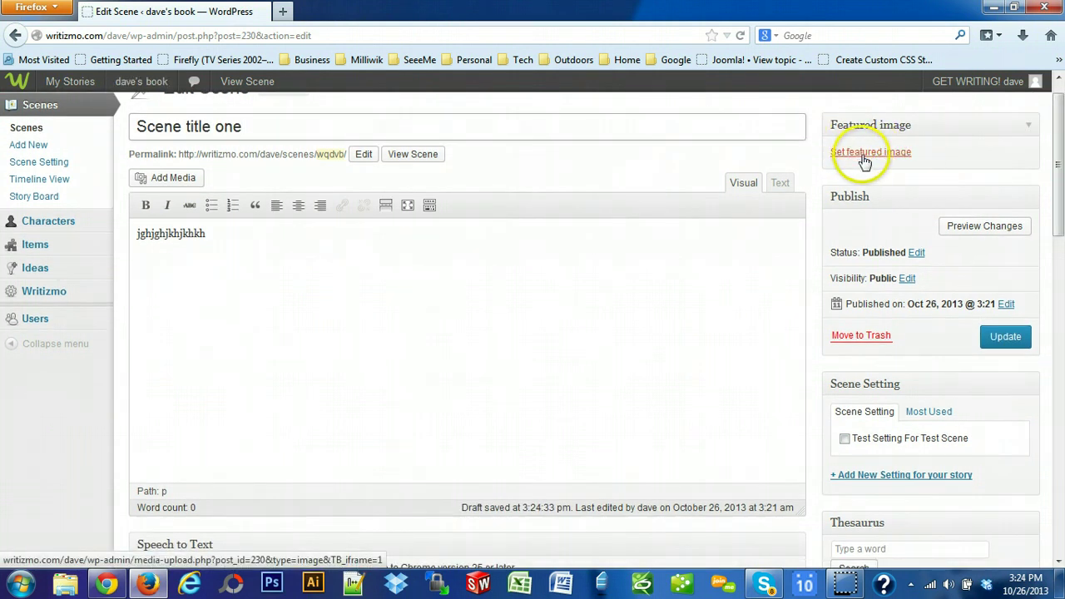
pyautogui.scroll(-3, 1049, 155)
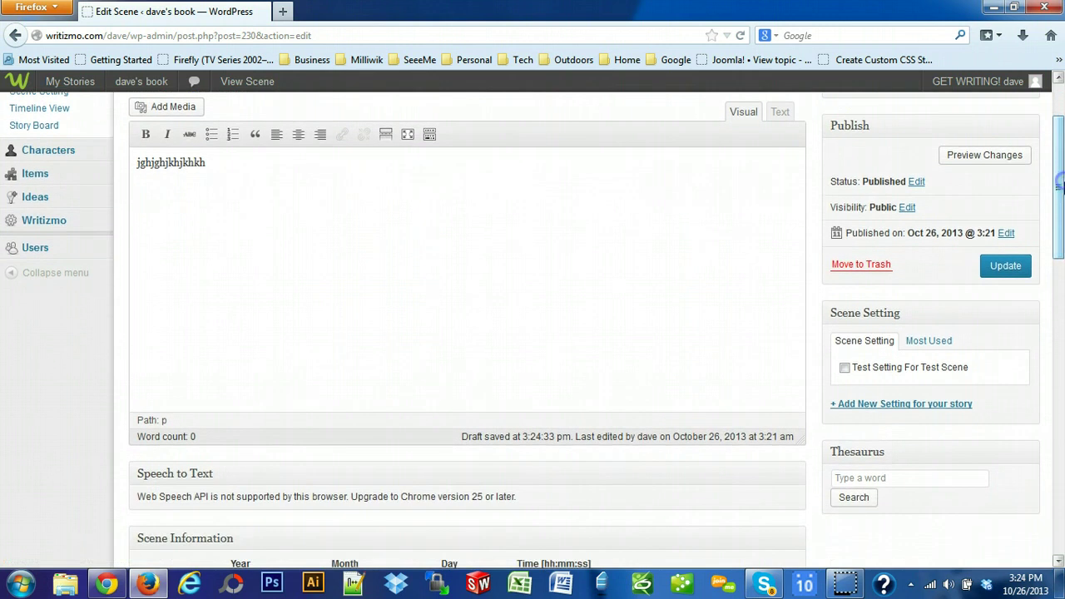
pyautogui.moveTo(257, 167); pyautogui.dragTo(100, 157)
pyautogui.moveTo(93, 155)
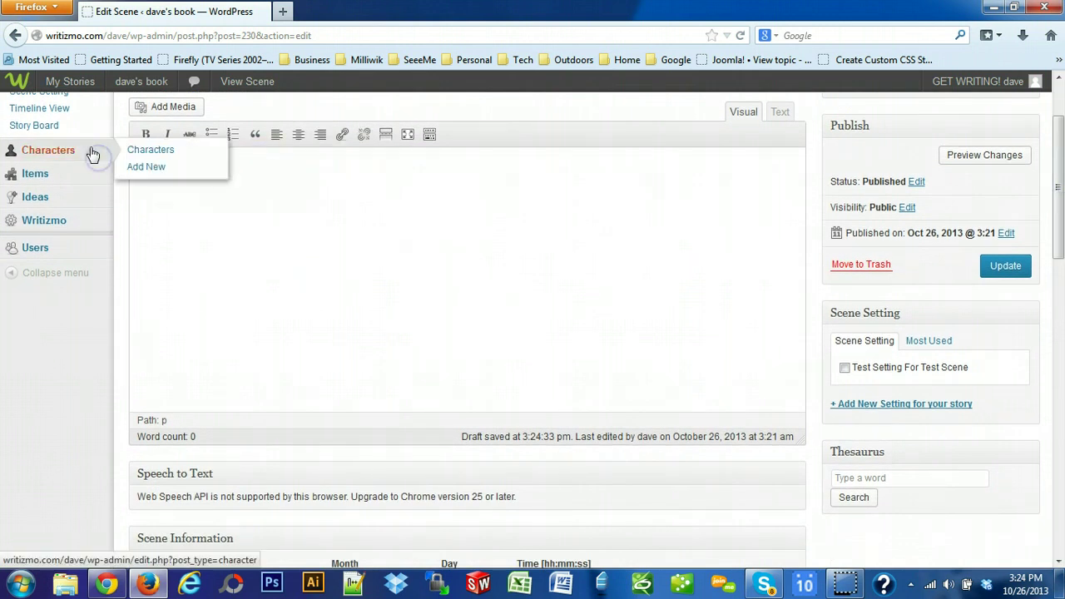
pyautogui.write('Here is the scene text.')
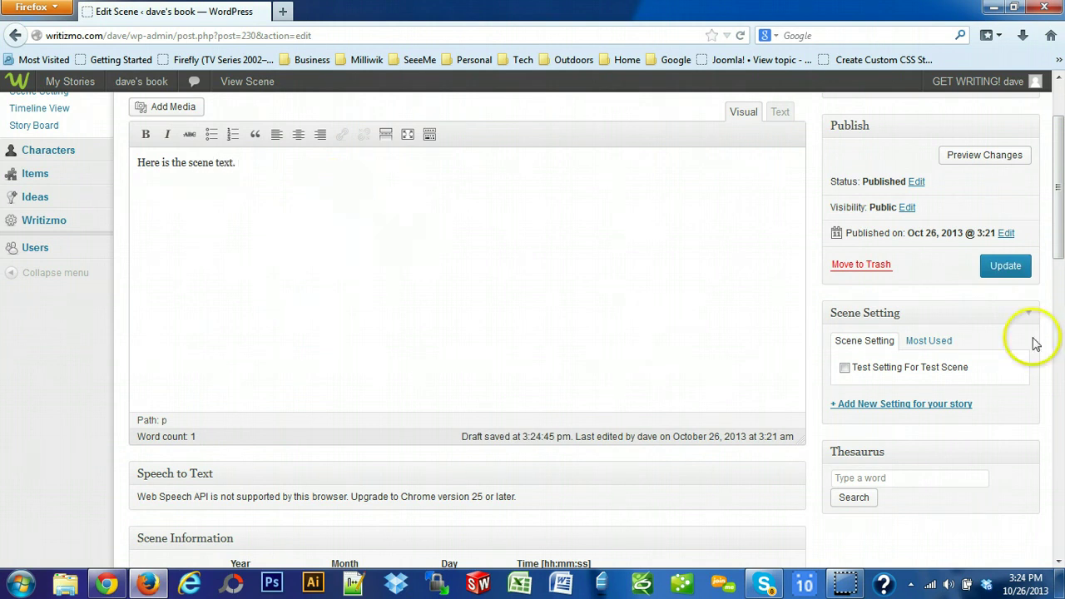
# Step: Add the character test89, the item Test Item1 and the idea Idea2 to the scene
pyautogui.scroll(-3, 1041, 274)
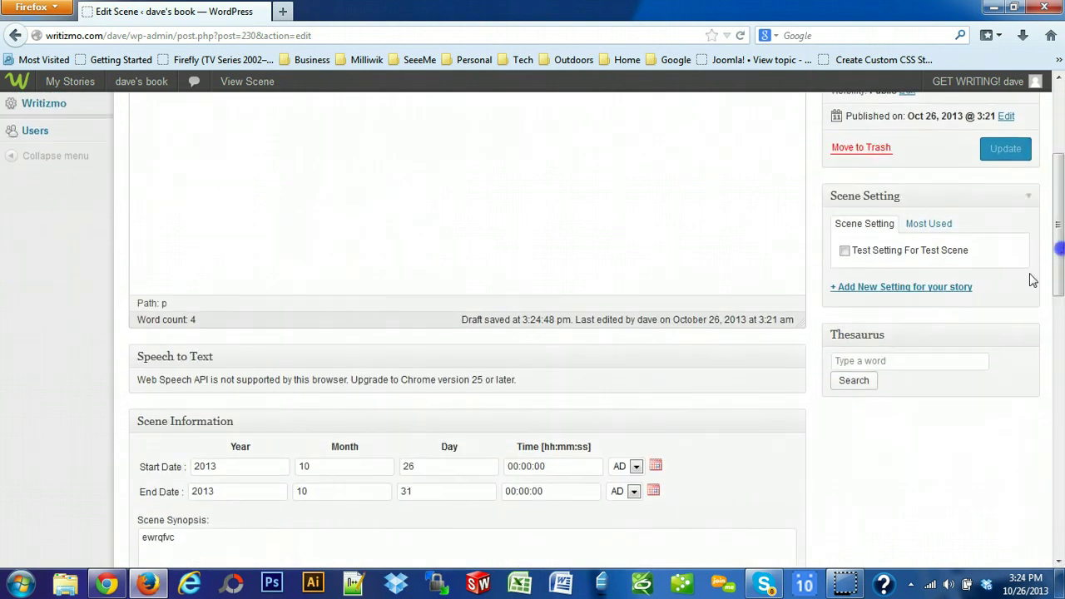
pyautogui.click(860, 361)
pyautogui.moveTo(1056, 238); pyautogui.dragTo(1061, 306)
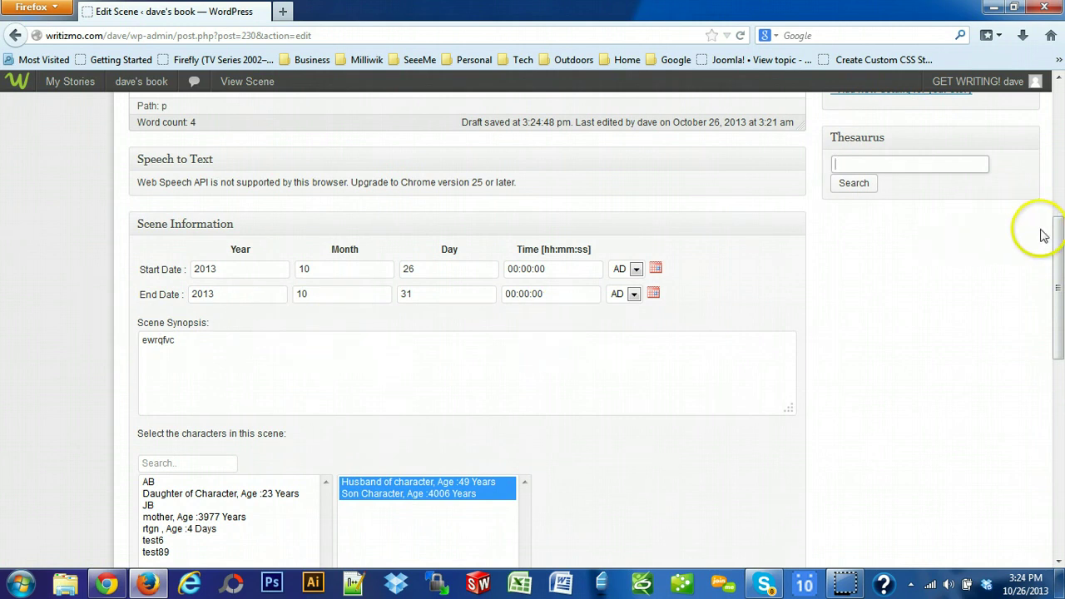
pyautogui.moveTo(1053, 237); pyautogui.dragTo(1045, 353)
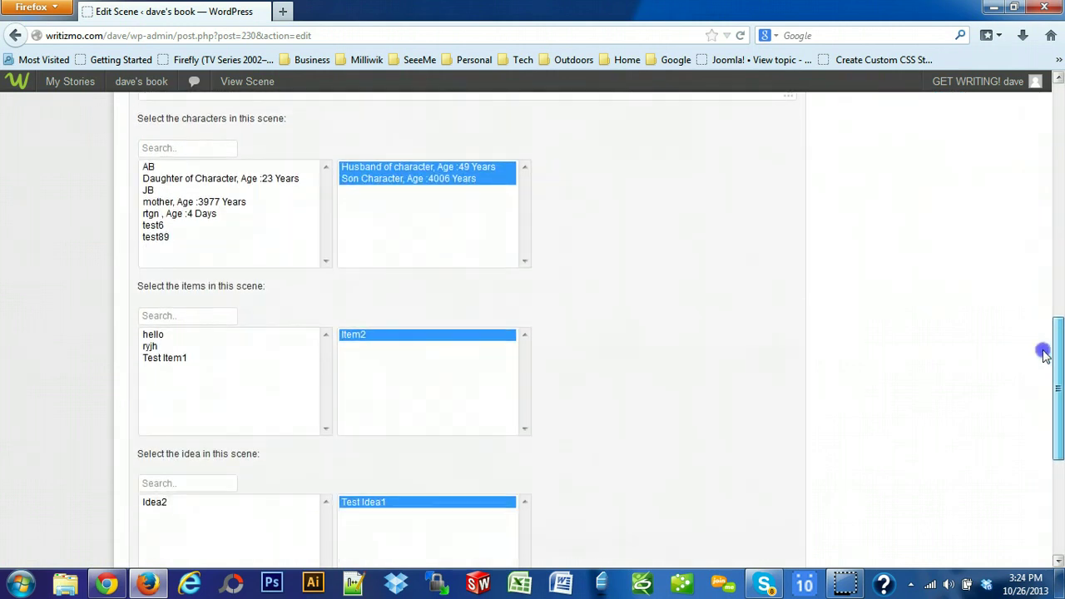
pyautogui.click(200, 239)
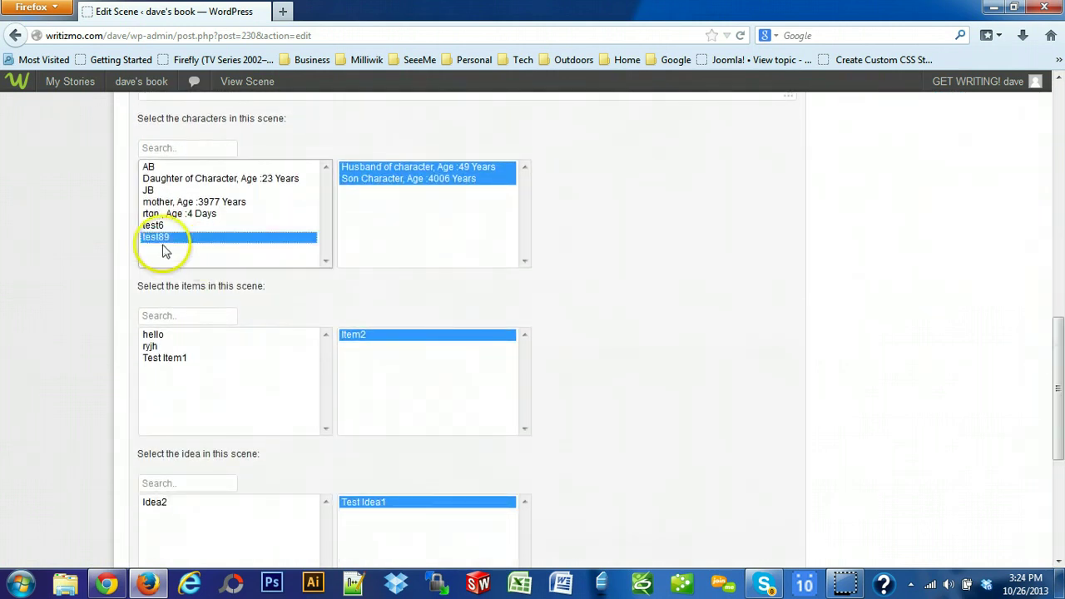
pyautogui.click(165, 358)
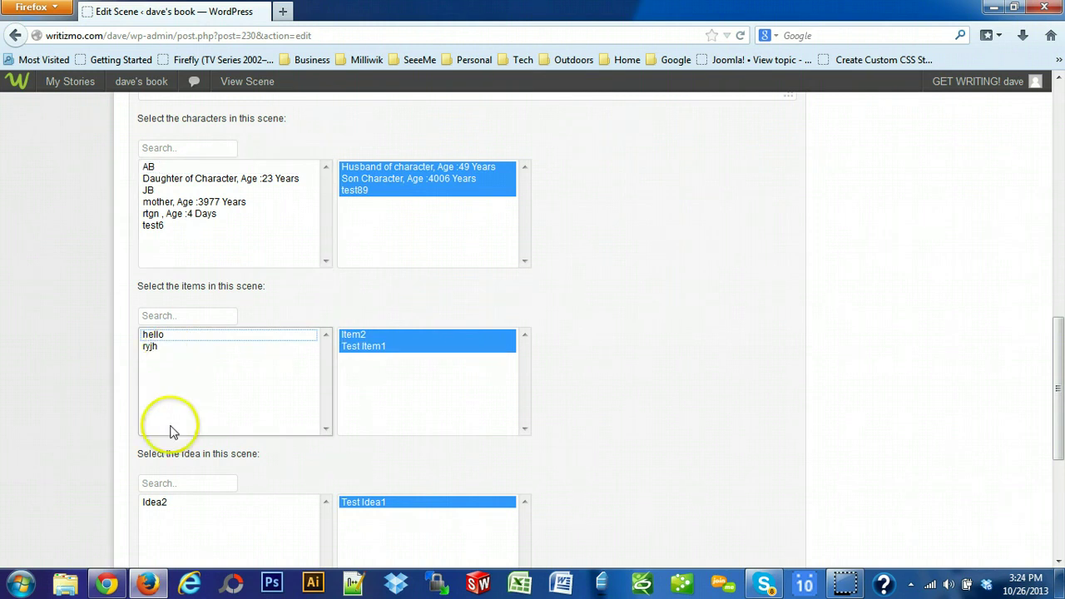
pyautogui.click(152, 504)
# Step: Save the edited scene by updating the published post
pyautogui.moveTo(1059, 318); pyautogui.dragTo(1056, 454)
pyautogui.moveTo(1055, 406); pyautogui.dragTo(1060, 90)
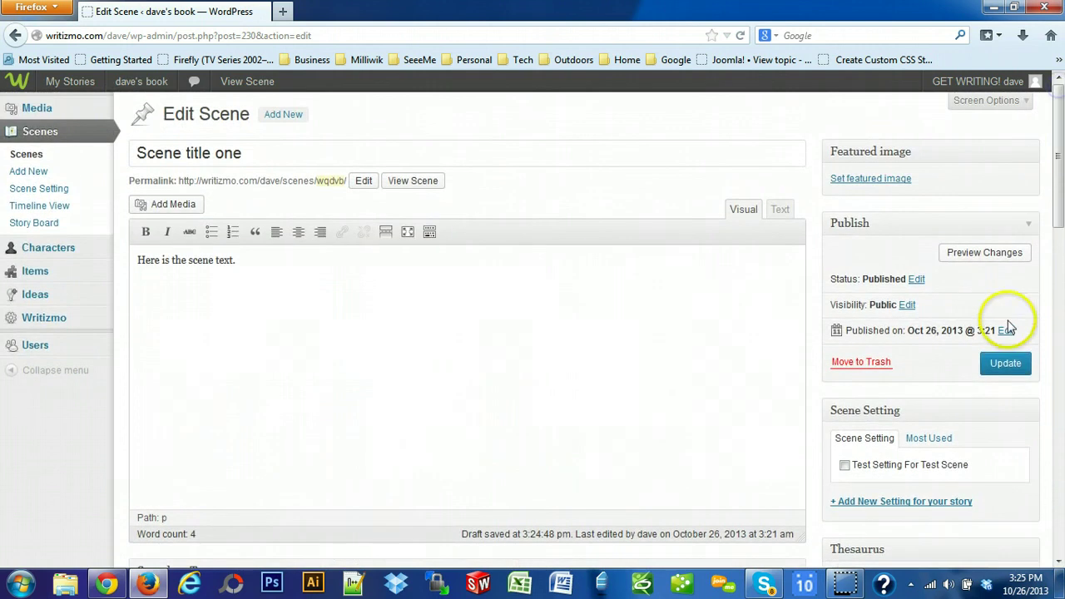
pyautogui.click(1005, 366)
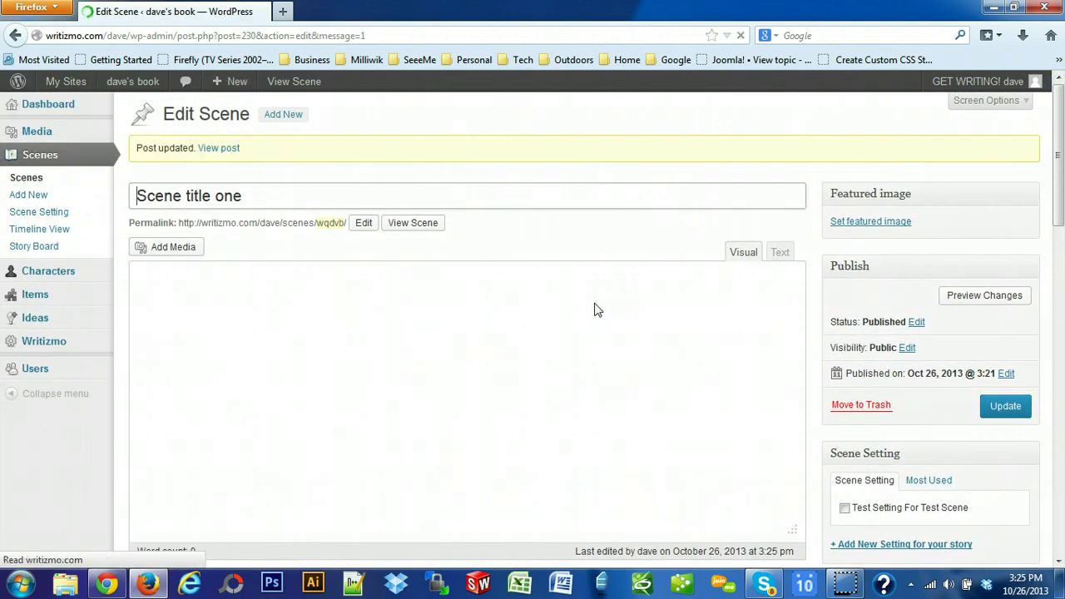
# Step: Preview Scene title one, Test Scene 30 and Test Scene 226 together from the Scenes list
pyautogui.click(26, 156)
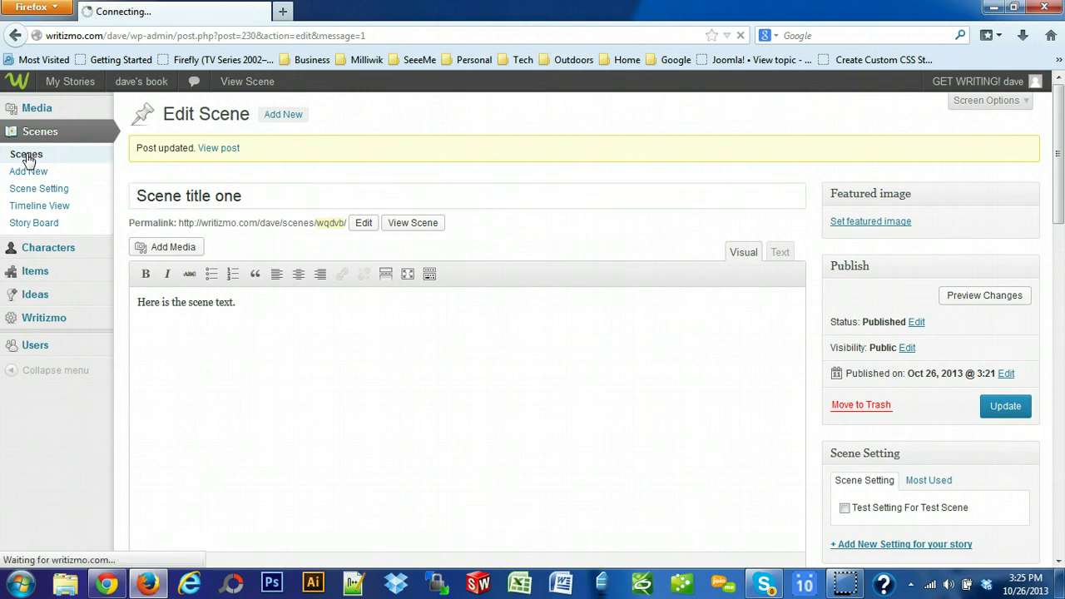
pyautogui.click(168, 250)
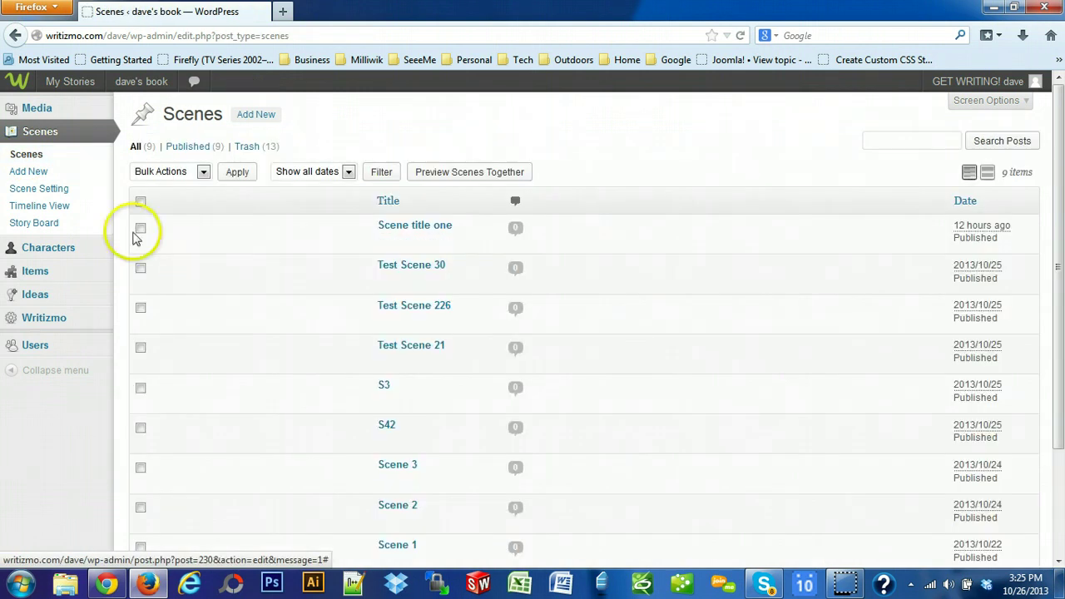
pyautogui.click(141, 228)
pyautogui.click(141, 267)
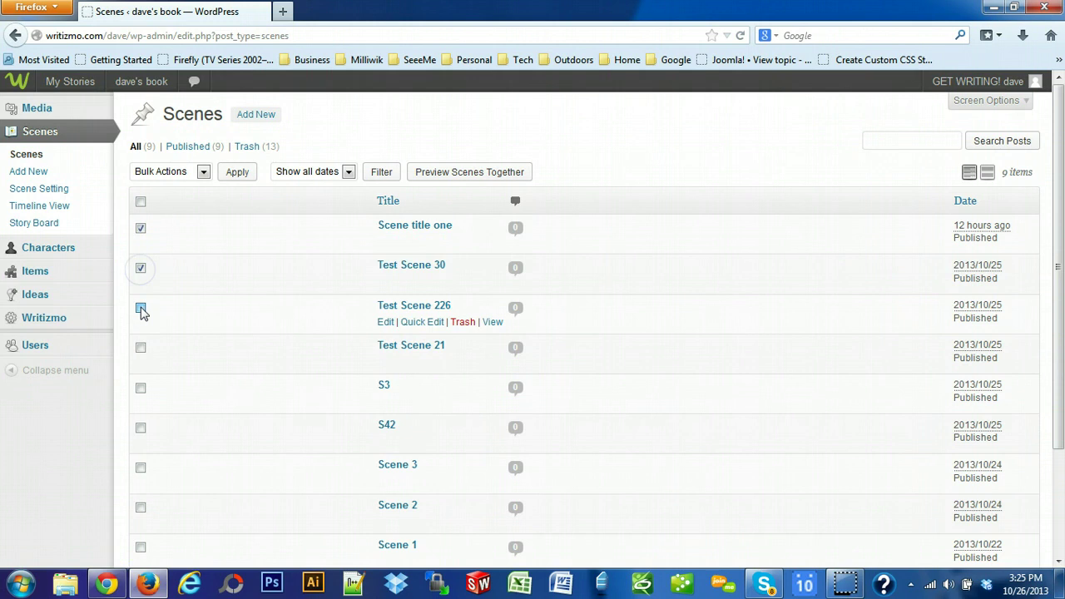
pyautogui.click(141, 307)
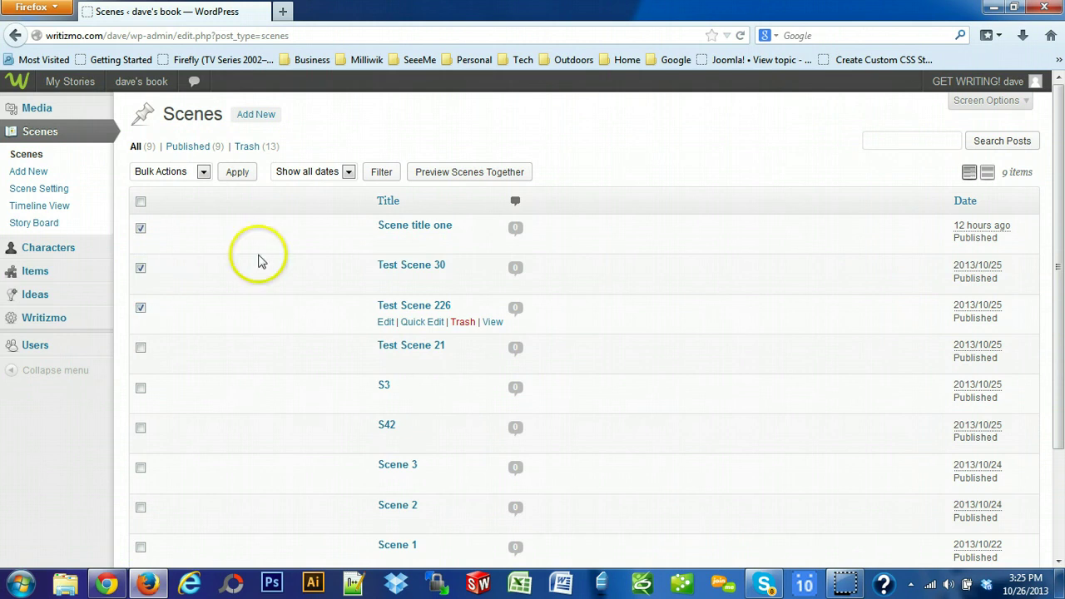
pyautogui.click(456, 175)
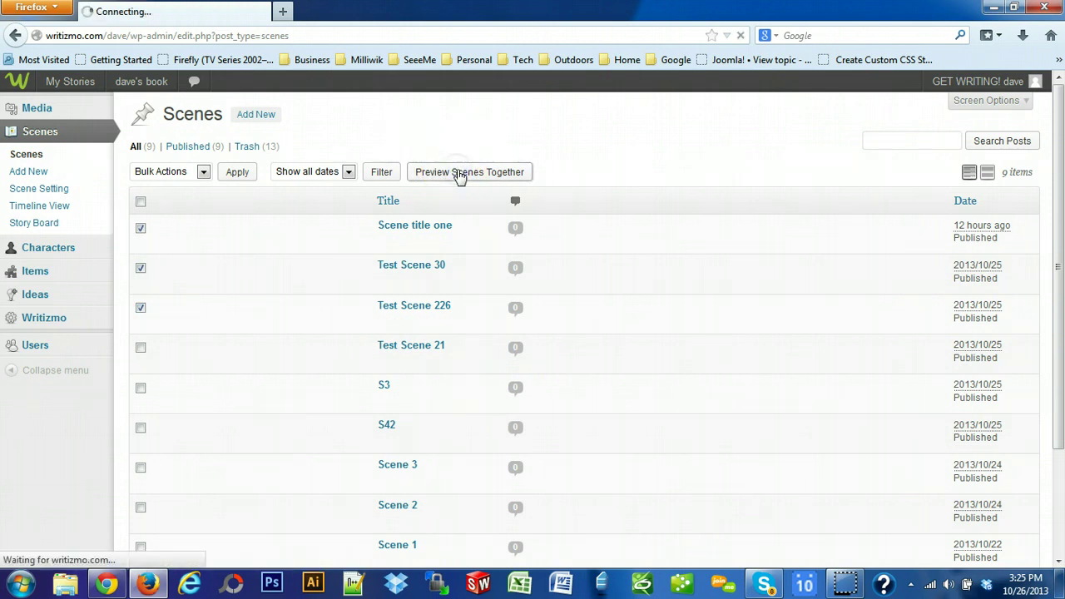
# Step: Write body text beginning "Here are these two" for Test Scene 226 in the combined preview and save it
pyautogui.click(73, 236)
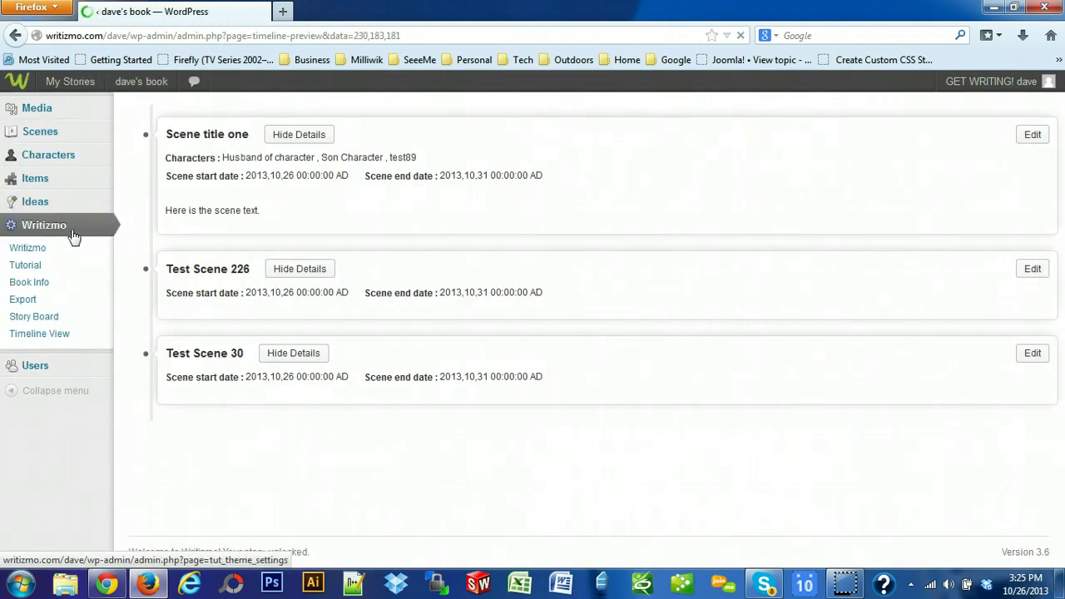
pyautogui.click(1033, 271)
pyautogui.click(335, 378)
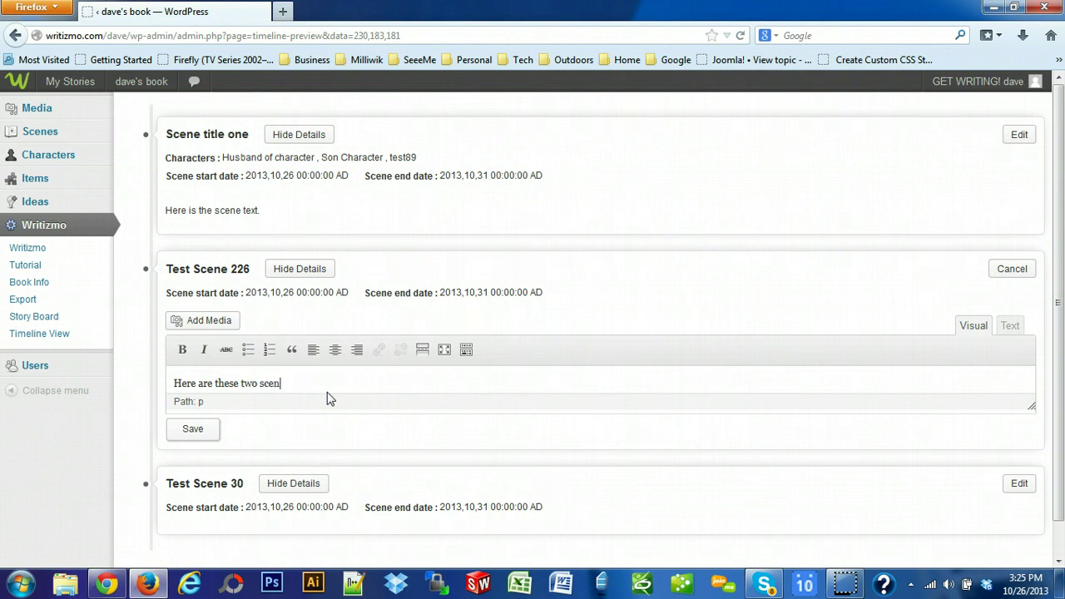
pyautogui.click(195, 429)
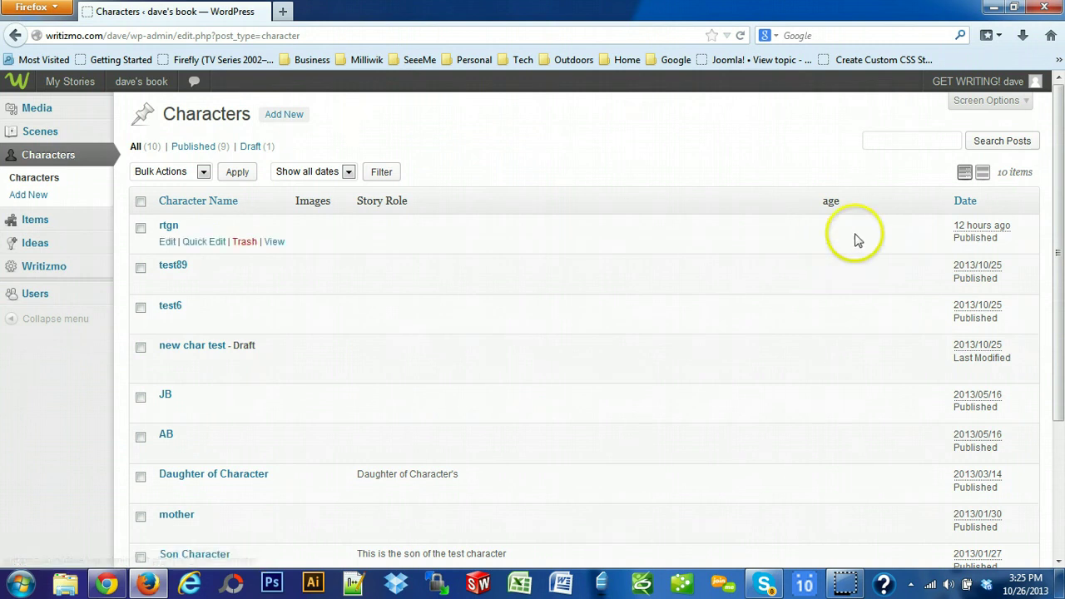
# Step: Start a new character from the Characters list and enter the character's full name as the title
pyautogui.moveTo(1060, 188); pyautogui.dragTo(1059, 215)
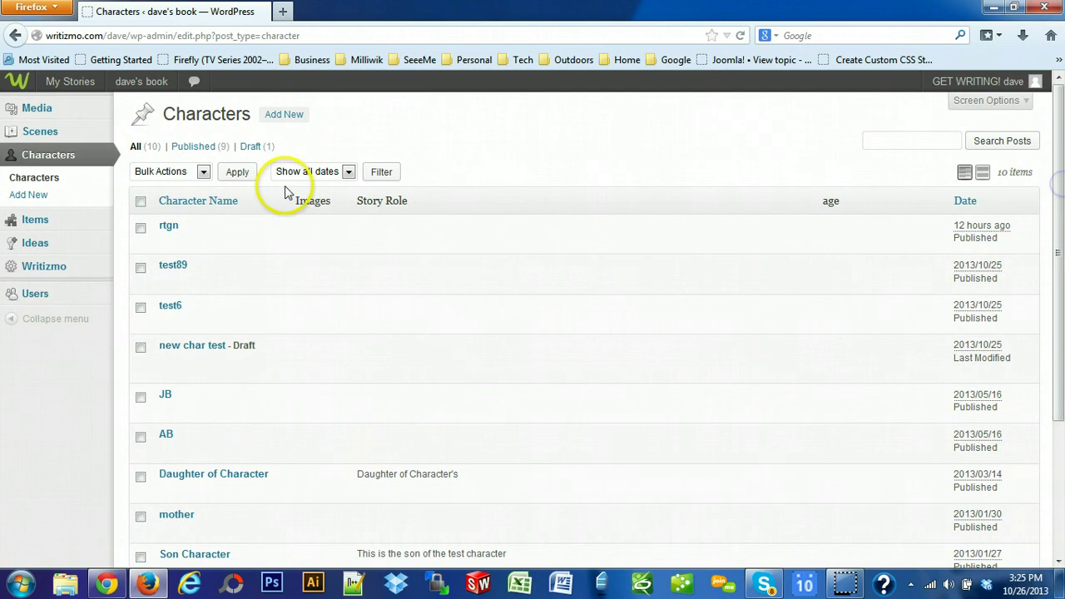
pyautogui.click(283, 115)
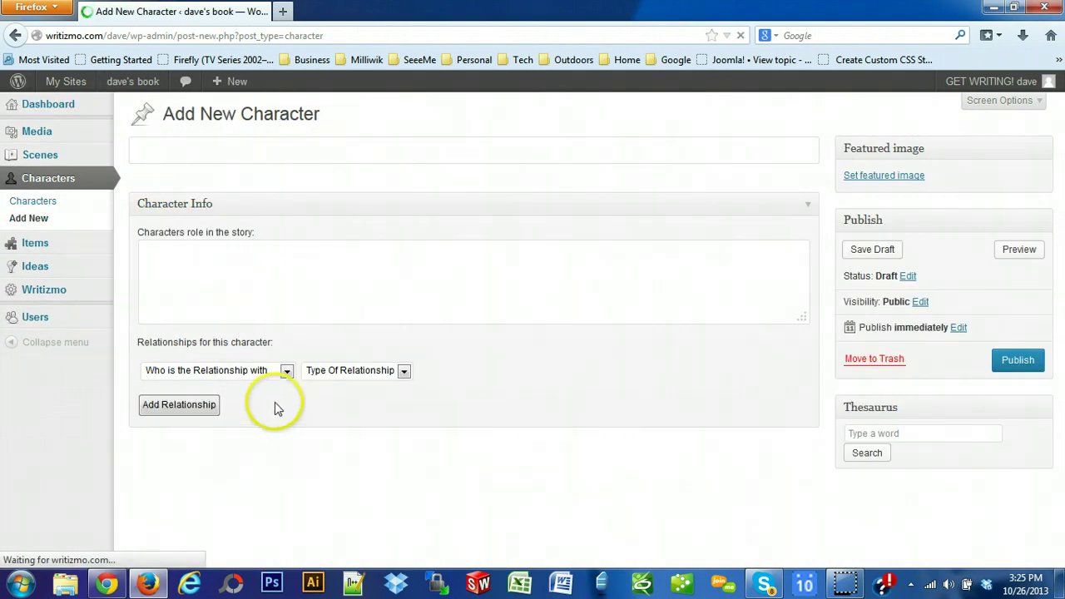
pyautogui.click(286, 372)
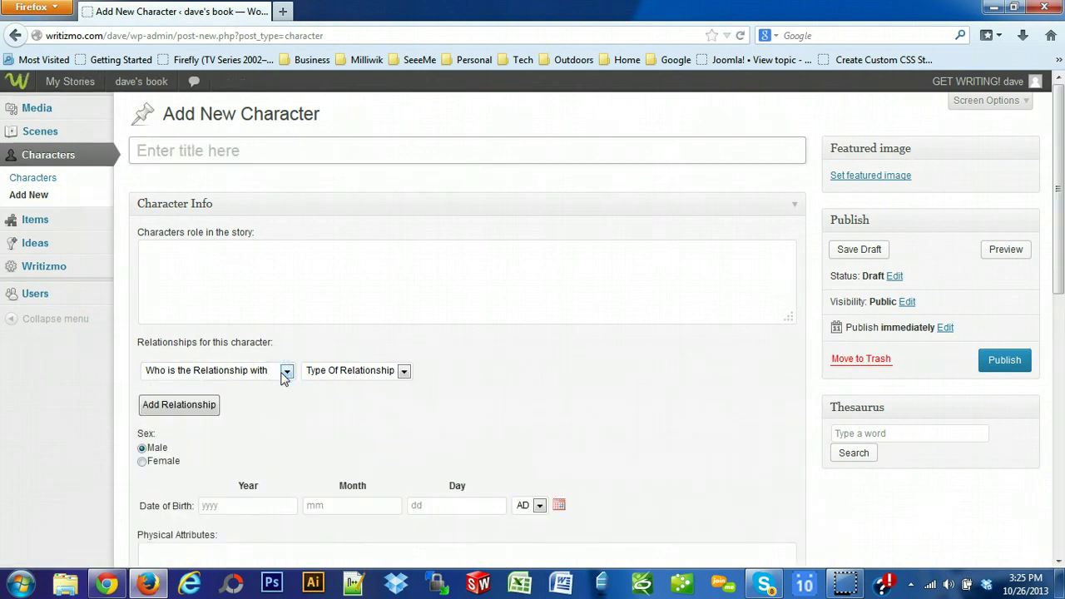
pyautogui.click(285, 375)
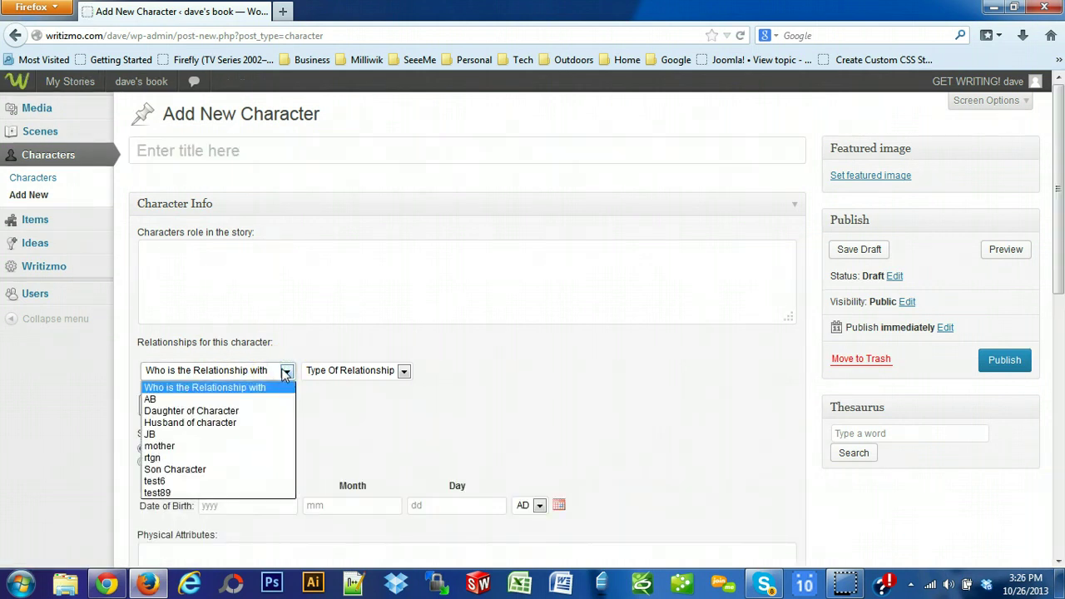
pyautogui.click(256, 143)
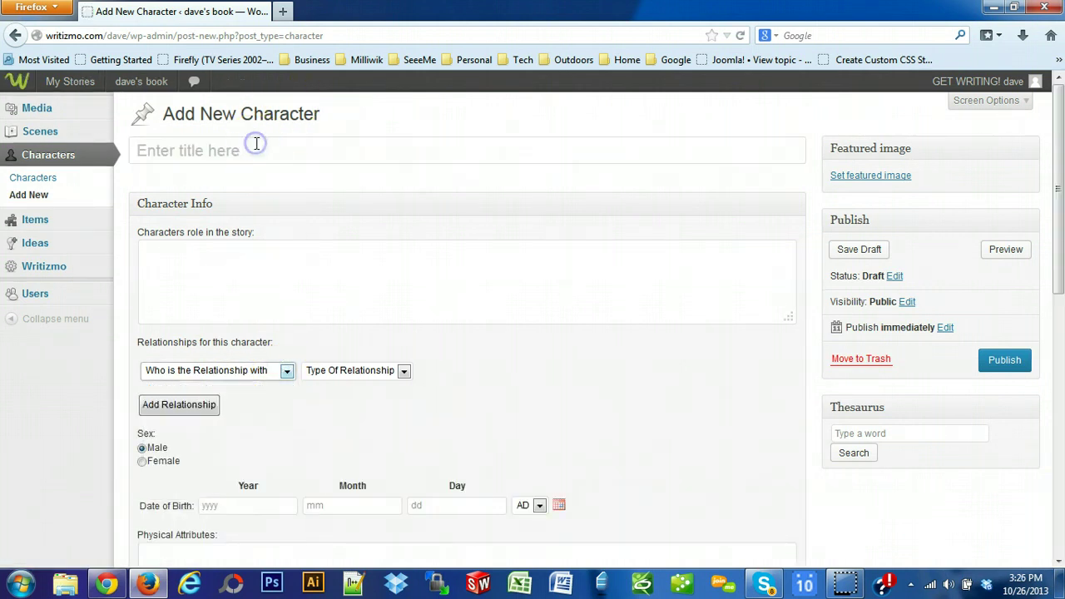
pyautogui.click(255, 144)
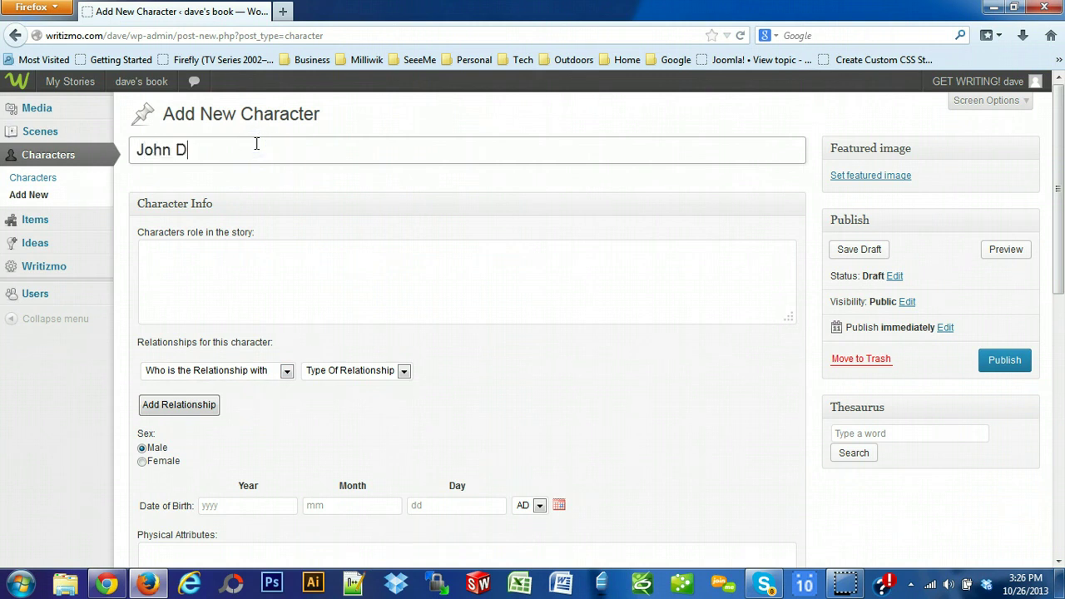
pyautogui.click(250, 281)
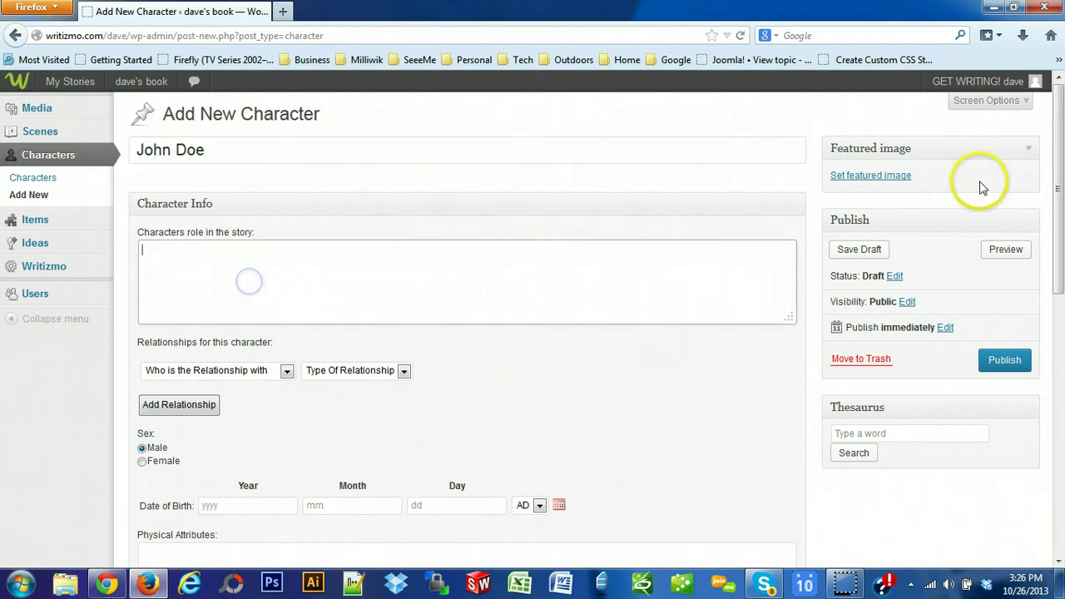
# Step: Give the new character a relationship with test6 of type Wife and add another relationship row
pyautogui.moveTo(1058, 160); pyautogui.dragTo(1057, 216)
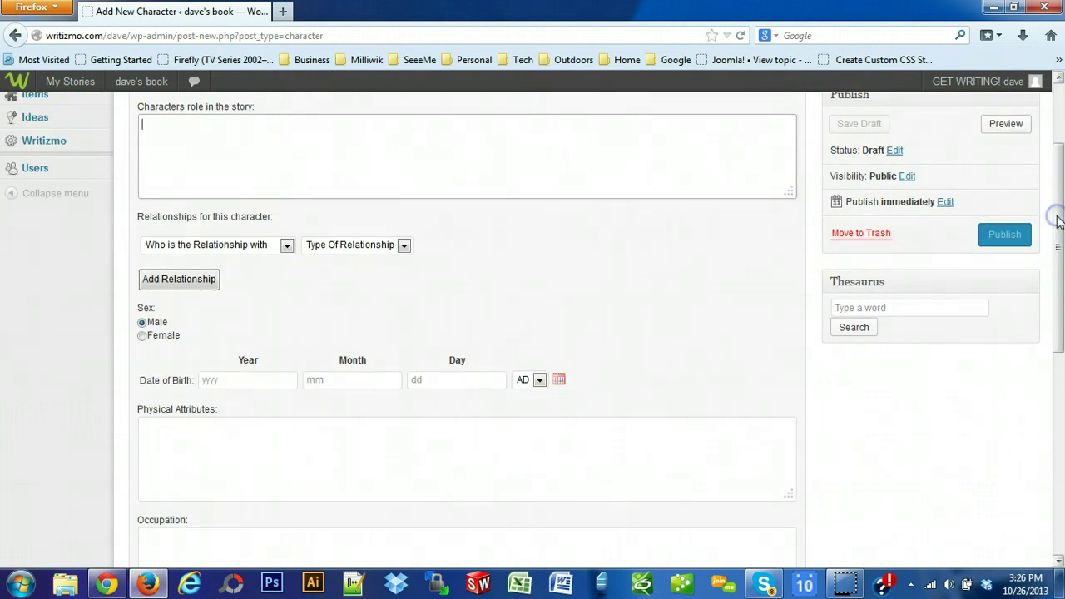
pyautogui.click(238, 255)
pyautogui.click(212, 287)
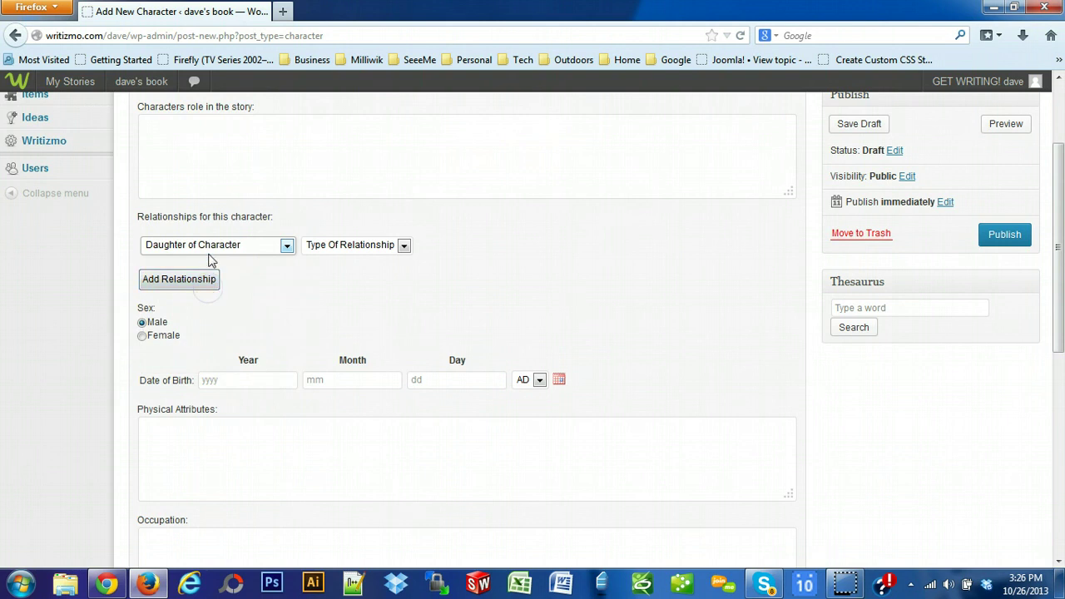
pyautogui.click(209, 255)
pyautogui.click(211, 358)
pyautogui.click(325, 248)
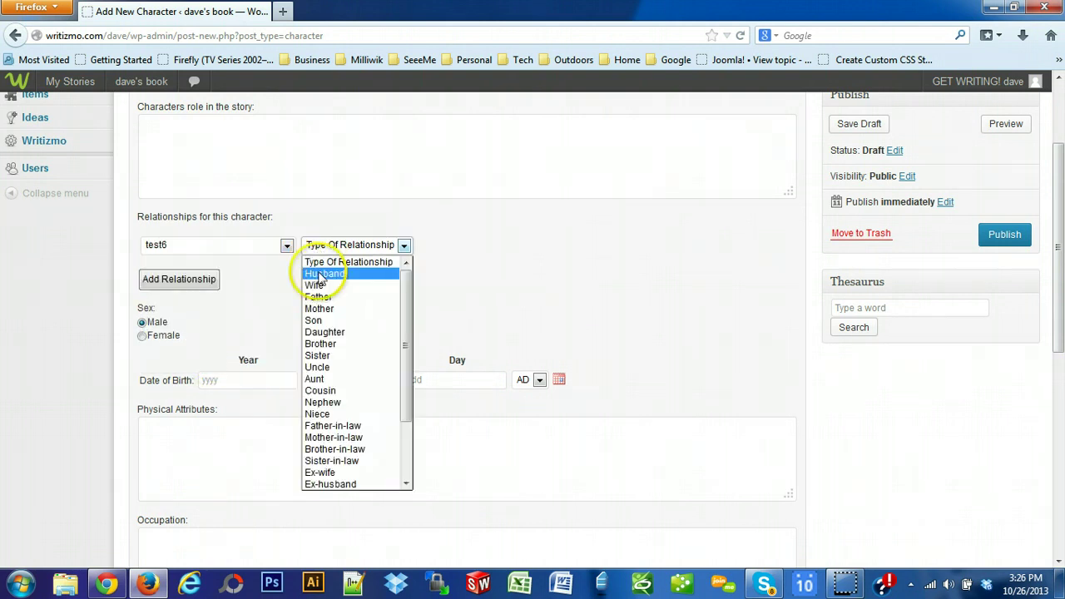
pyautogui.click(316, 285)
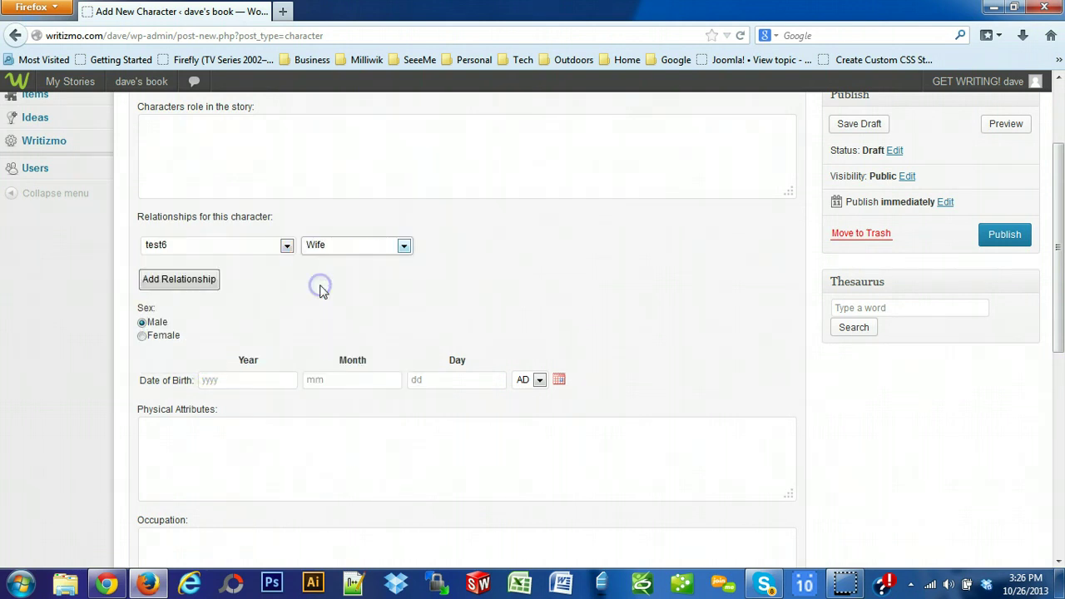
pyautogui.click(181, 280)
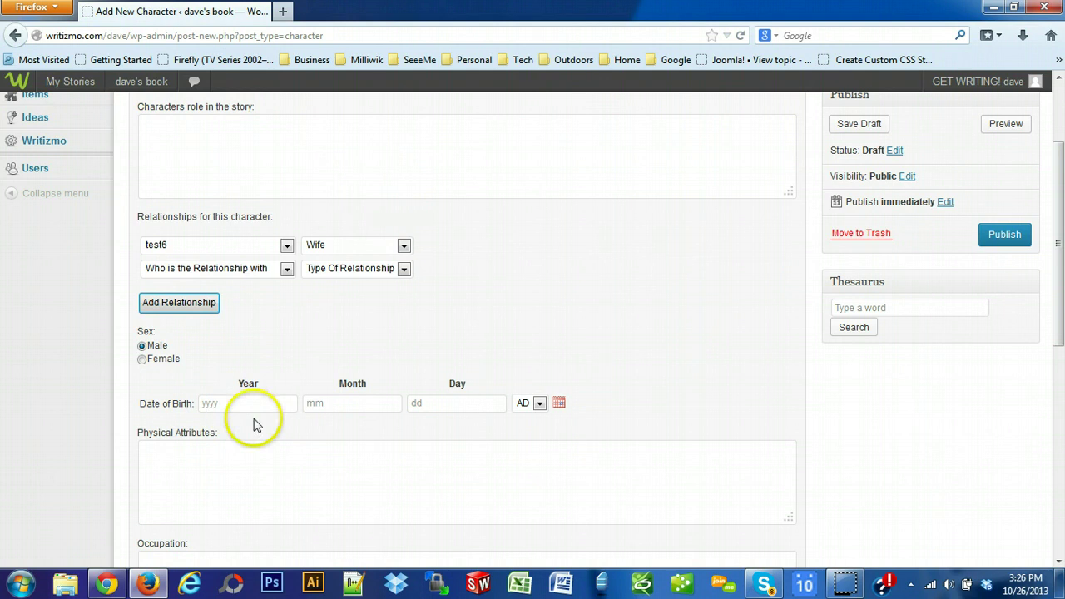
# Step: Look through the birth date, physical attributes, occupation, flaws and strengths fields, and publish the new character
pyautogui.click(1053, 298)
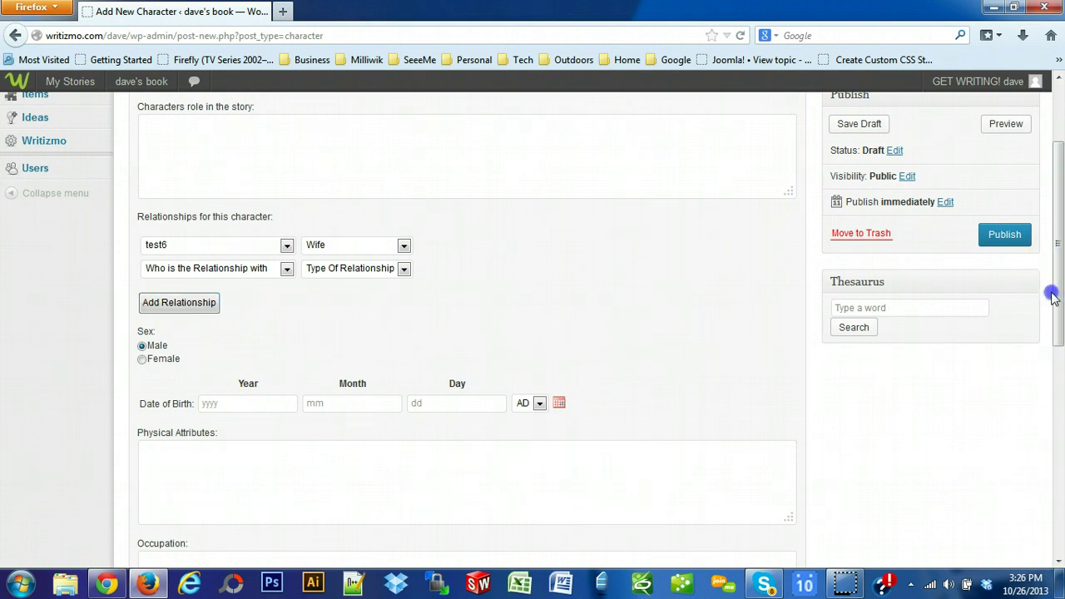
pyautogui.moveTo(1053, 281); pyautogui.dragTo(1058, 295)
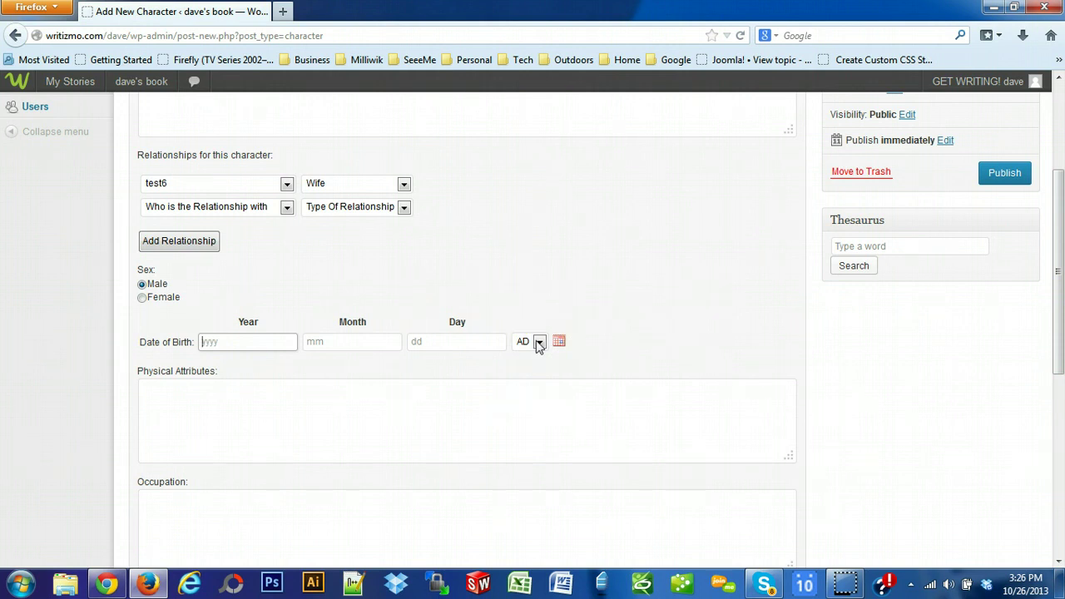
pyautogui.moveTo(1059, 312); pyautogui.dragTo(1058, 399)
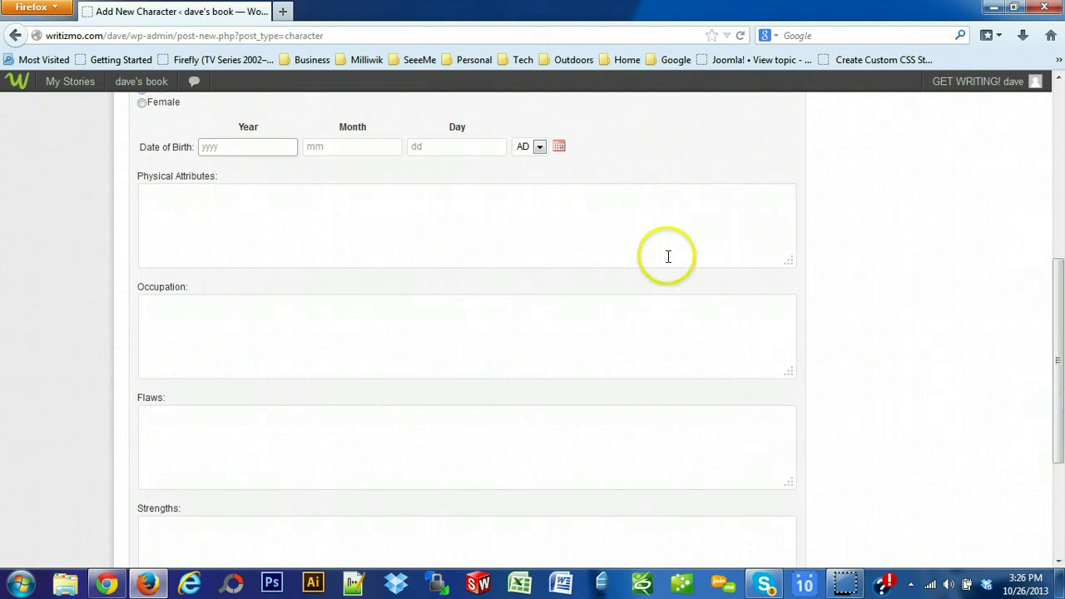
pyautogui.click(296, 327)
pyautogui.click(297, 432)
pyautogui.click(356, 554)
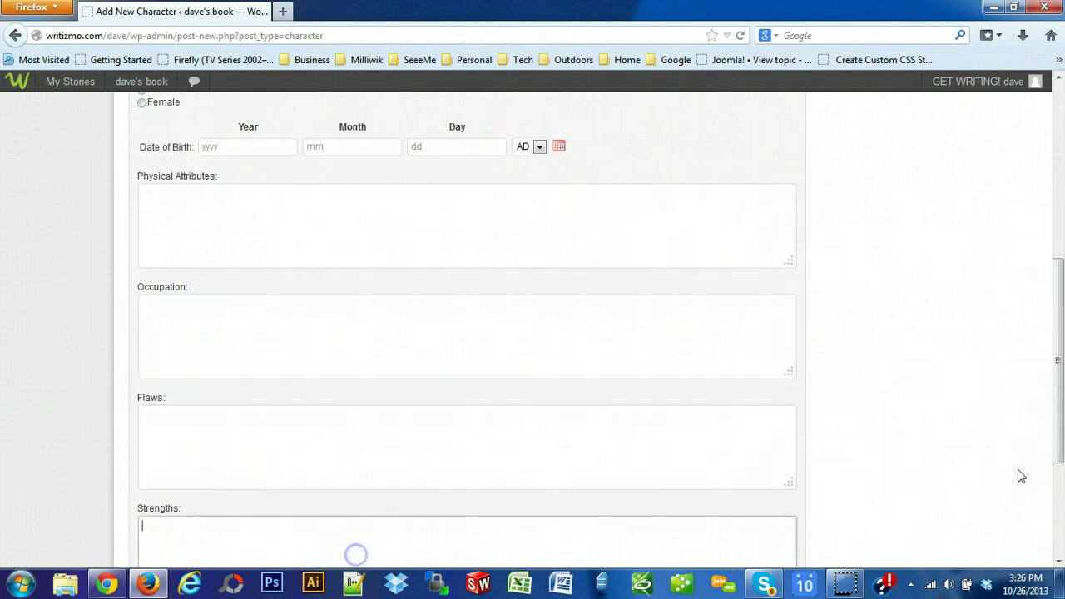
pyautogui.moveTo(1058, 433); pyautogui.dragTo(1059, 243)
pyautogui.click(1001, 365)
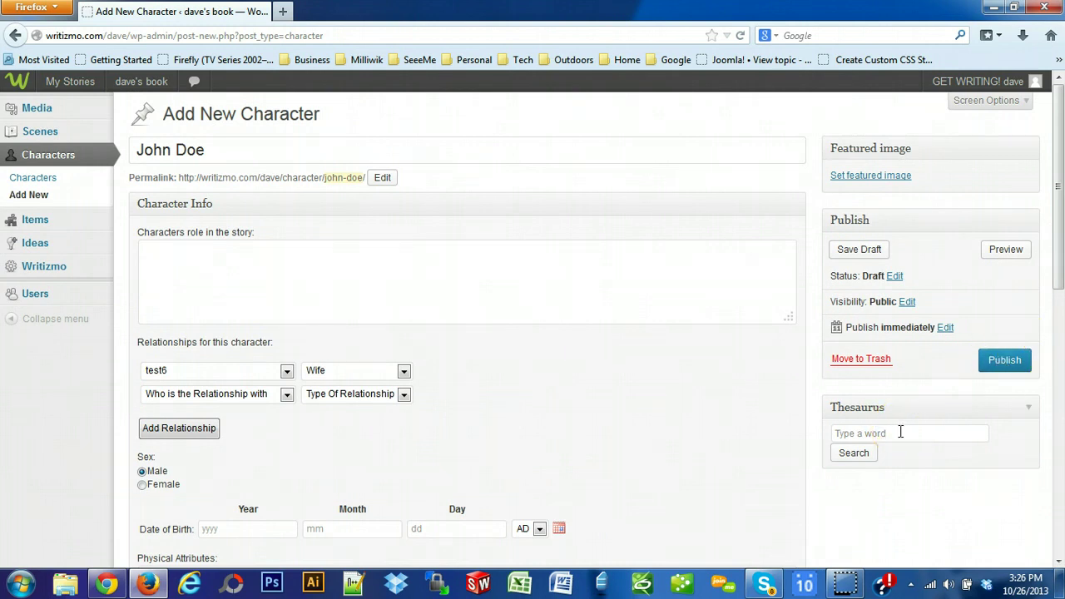
pyautogui.click(999, 362)
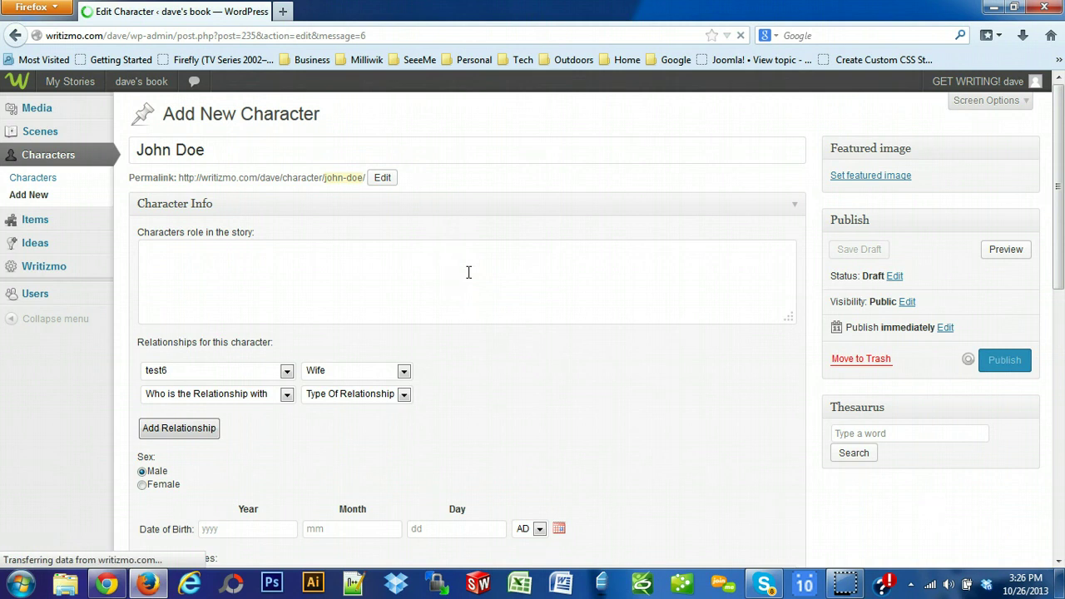
# Step: Review the entries in the story's Characters list and open the Items list
pyautogui.click(38, 203)
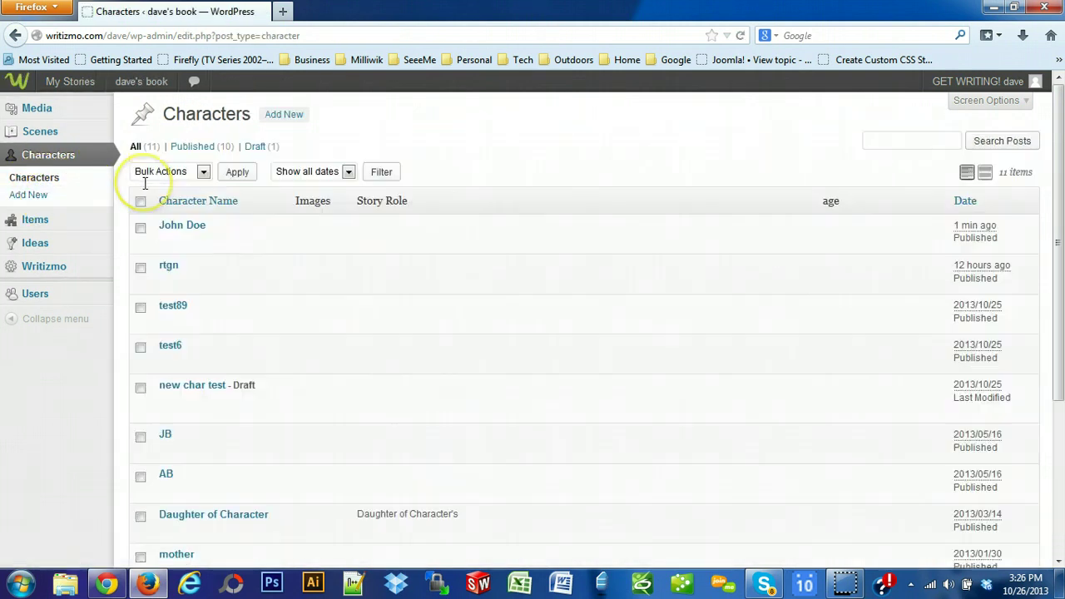
pyautogui.scroll(-5, 323, 256)
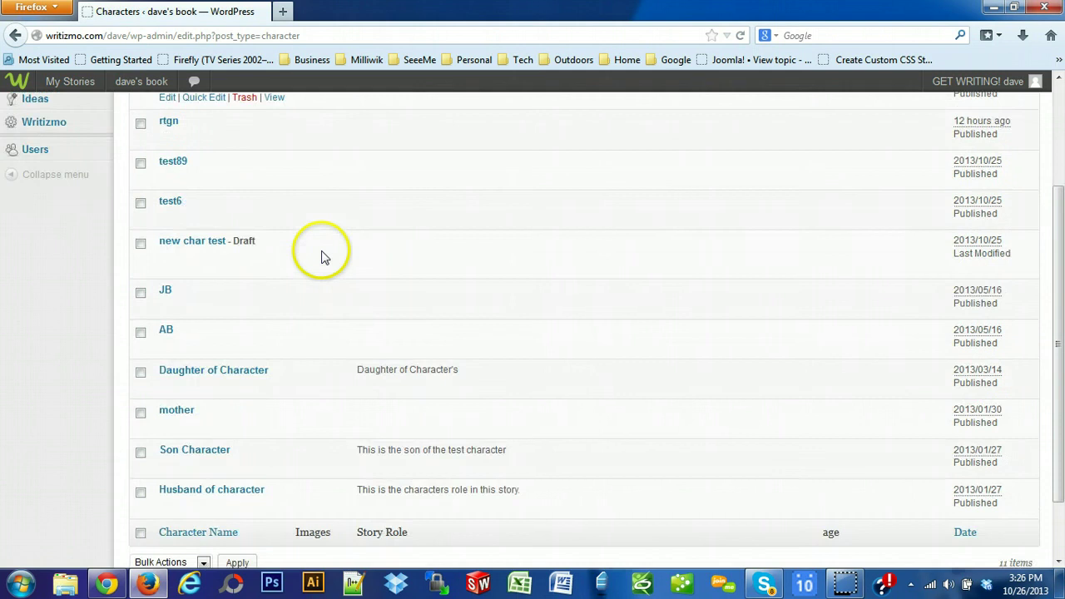
pyautogui.scroll(5, 323, 257)
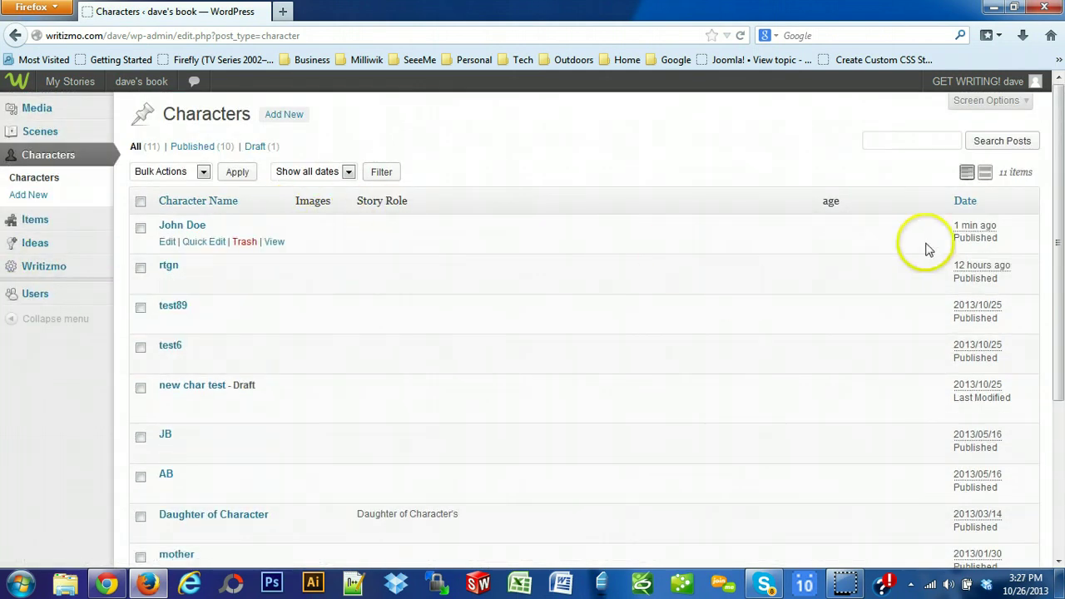
pyautogui.click(40, 220)
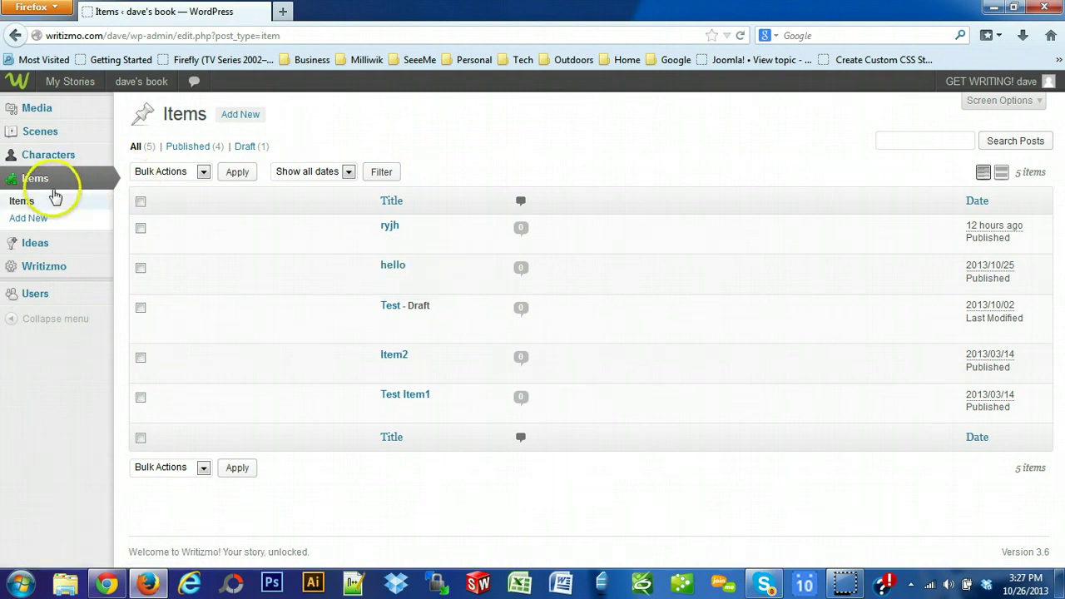
pyautogui.moveTo(29, 249)
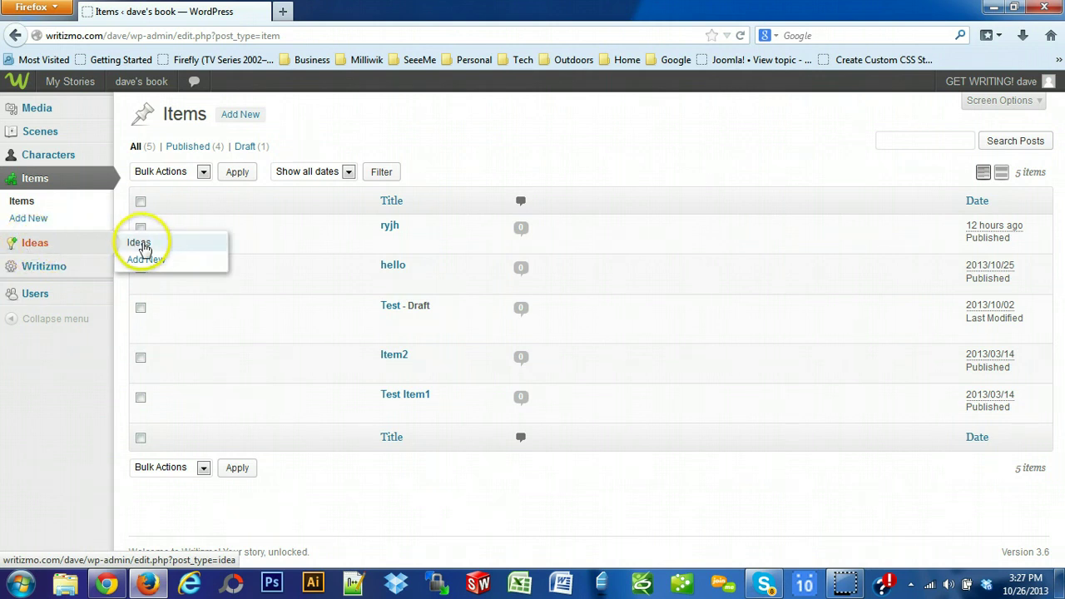
# Step: Open the Book Info page and go through its Title, Sub Title and Author fields
pyautogui.moveTo(63, 276)
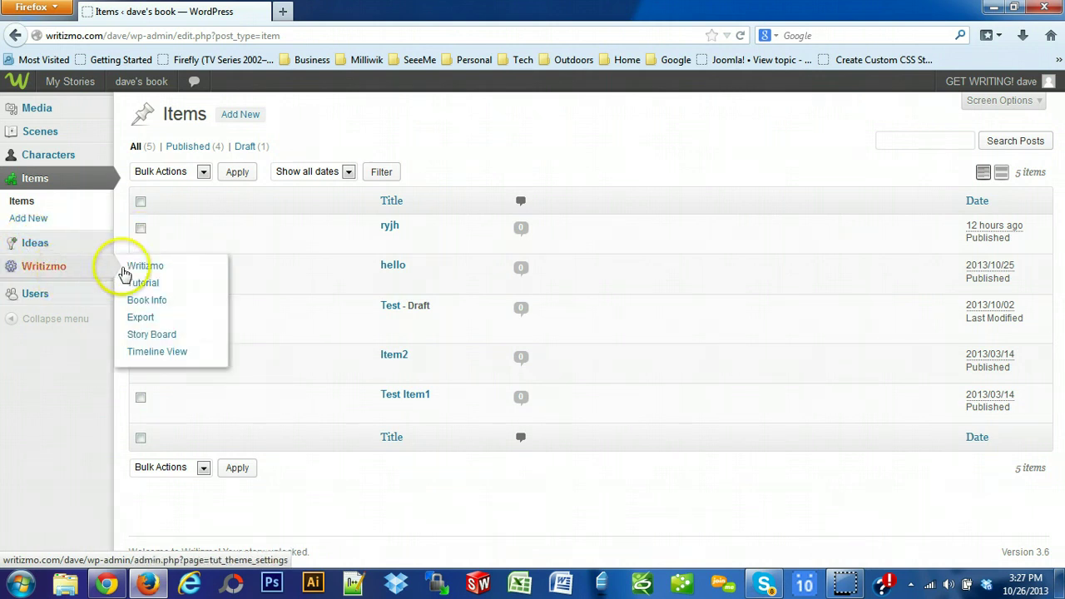
pyautogui.click(153, 301)
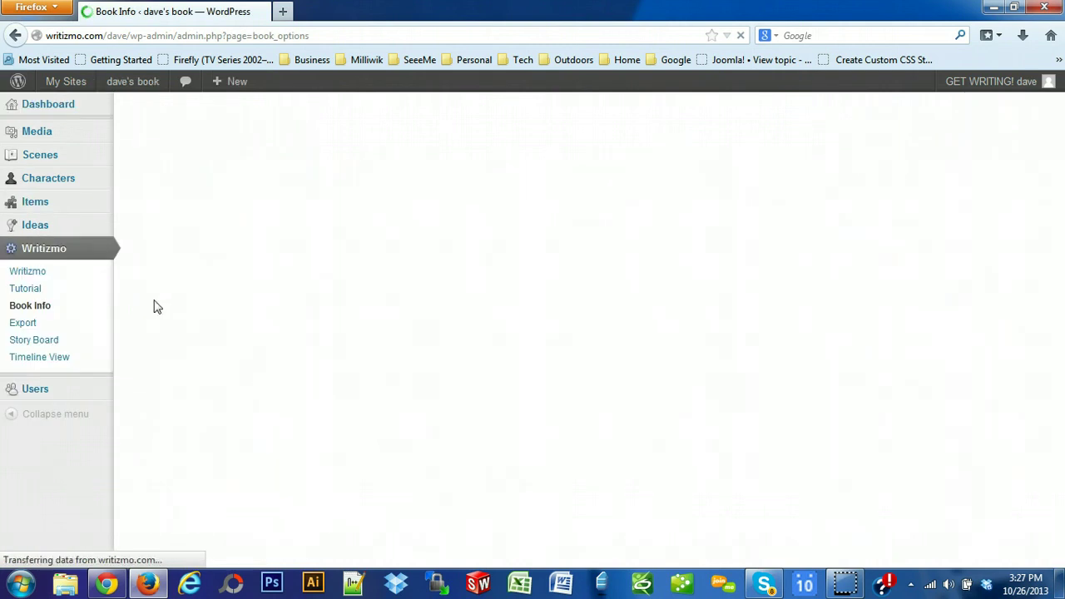
pyautogui.click(442, 201)
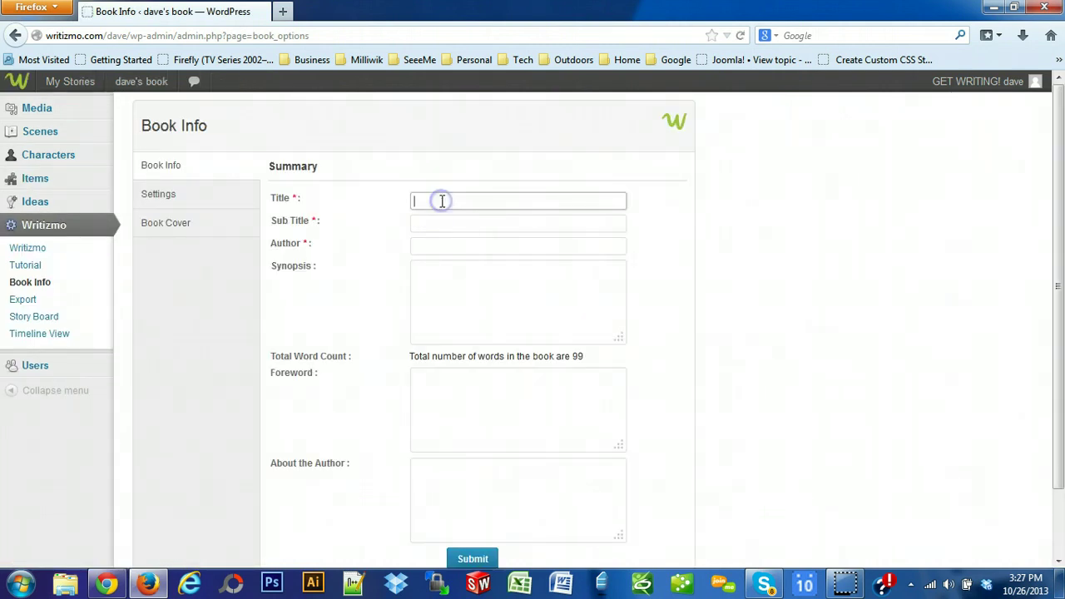
pyautogui.click(435, 224)
pyautogui.click(428, 242)
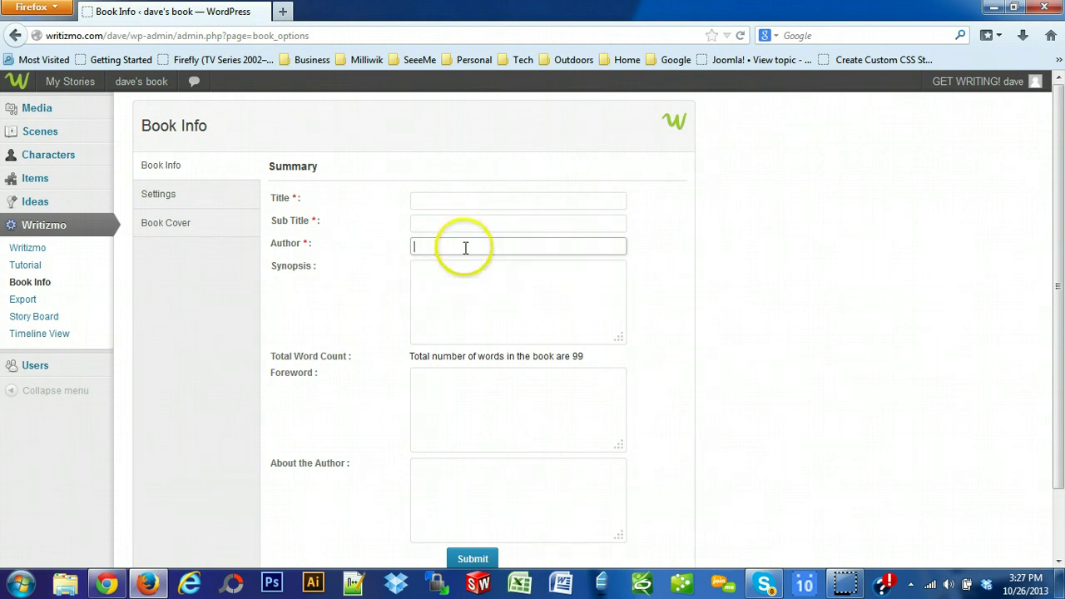
# Step: Go through the Synopsis, Total Word Count, Foreword and About the Author fields of the book summary
pyautogui.click(454, 265)
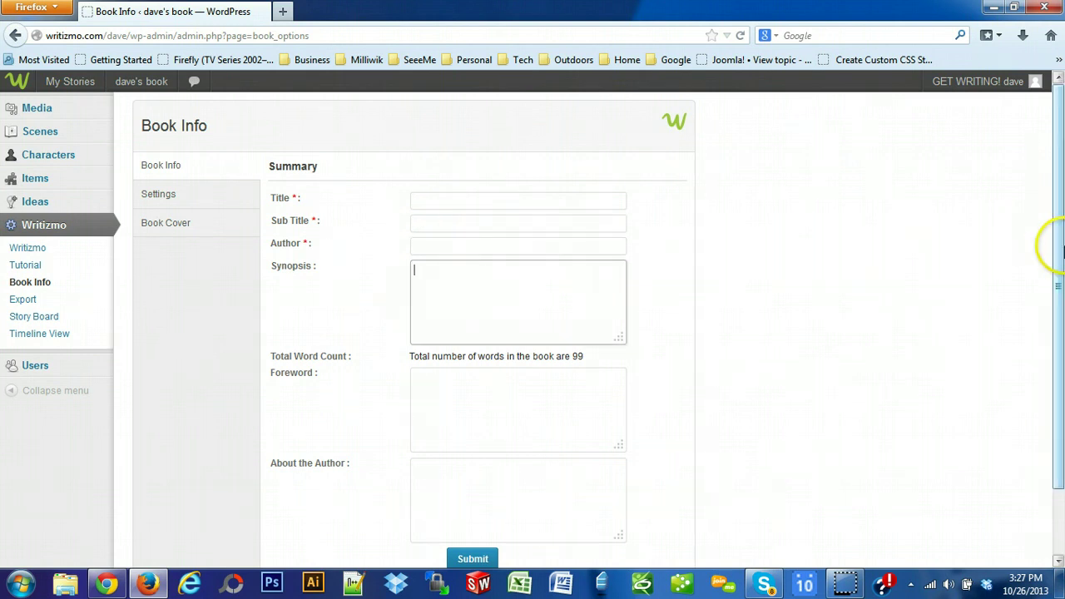
pyautogui.moveTo(1061, 249); pyautogui.dragTo(1055, 322)
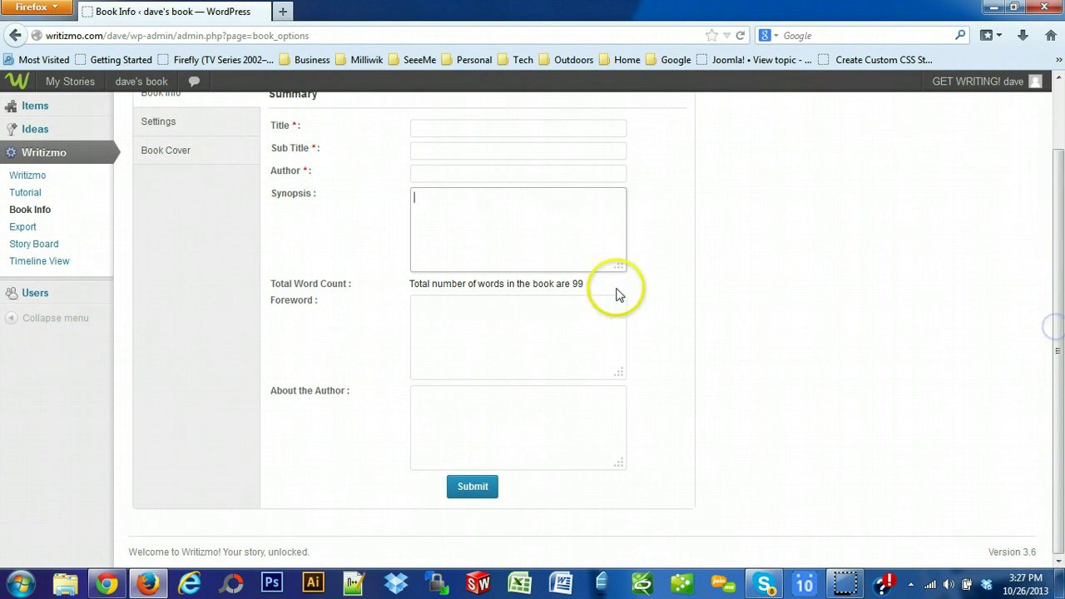
pyautogui.moveTo(588, 284); pyautogui.dragTo(480, 287)
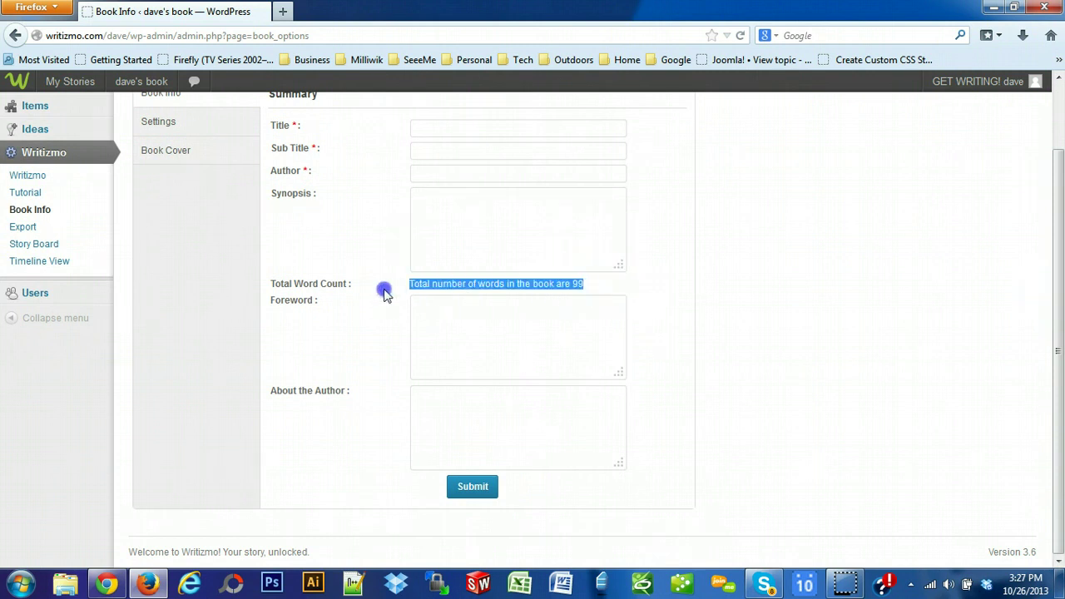
pyautogui.click(462, 317)
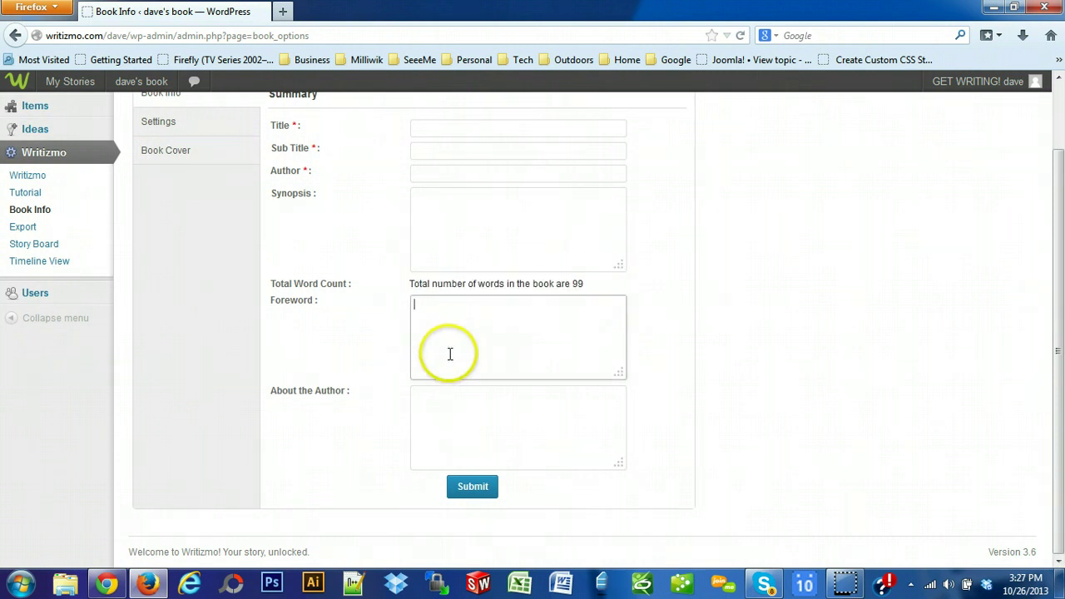
pyautogui.click(440, 418)
pyautogui.moveTo(1053, 357); pyautogui.dragTo(1055, 279)
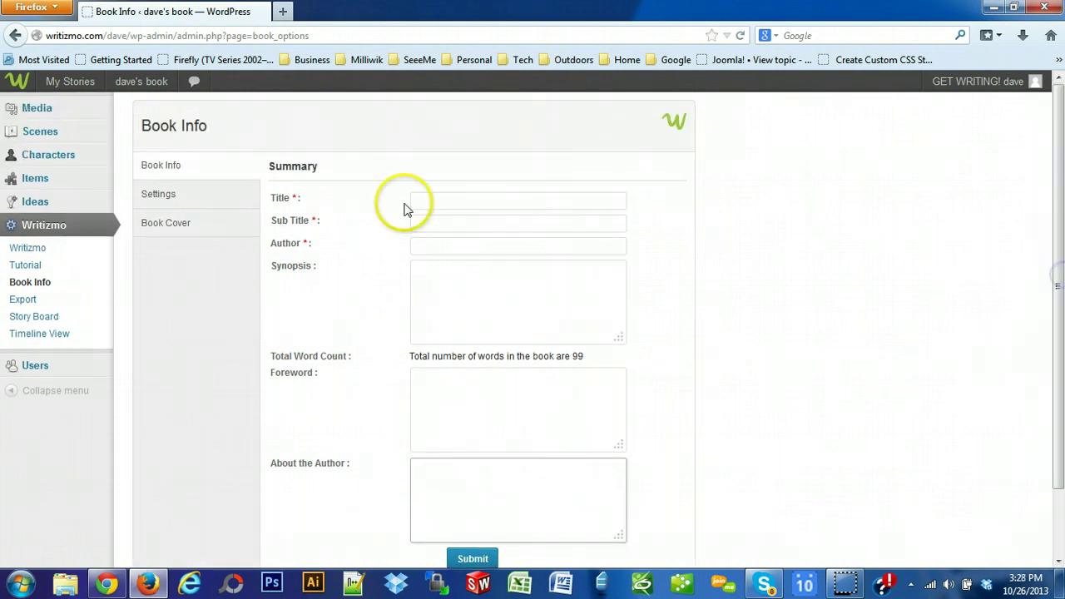
# Step: In the book's Settings, look at the Tag field and select Category3, Category5 and Category6, and open the Book Cover page
pyautogui.click(190, 205)
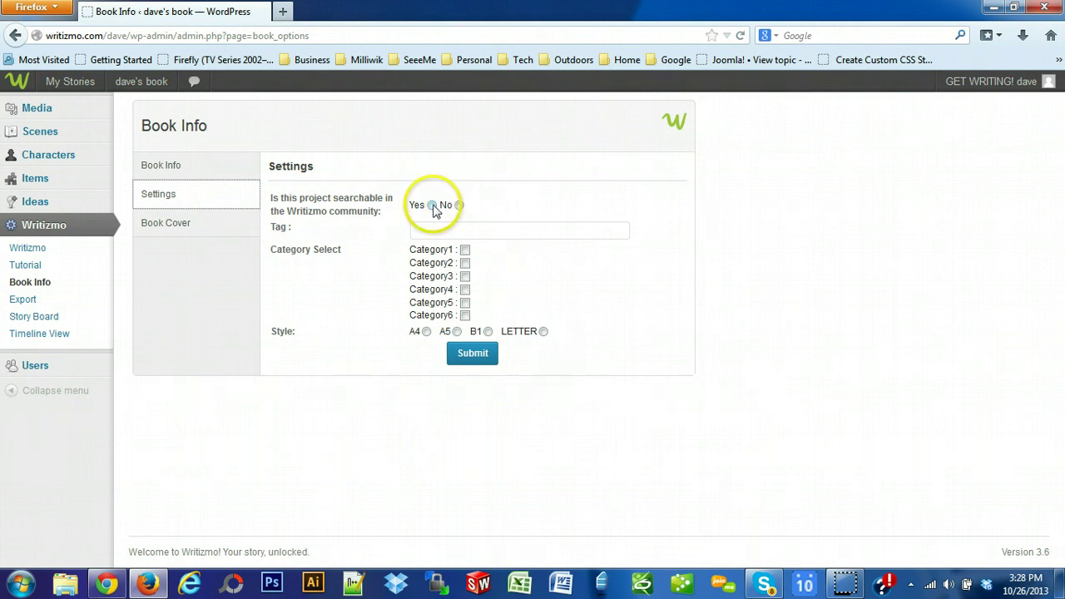
pyautogui.click(441, 231)
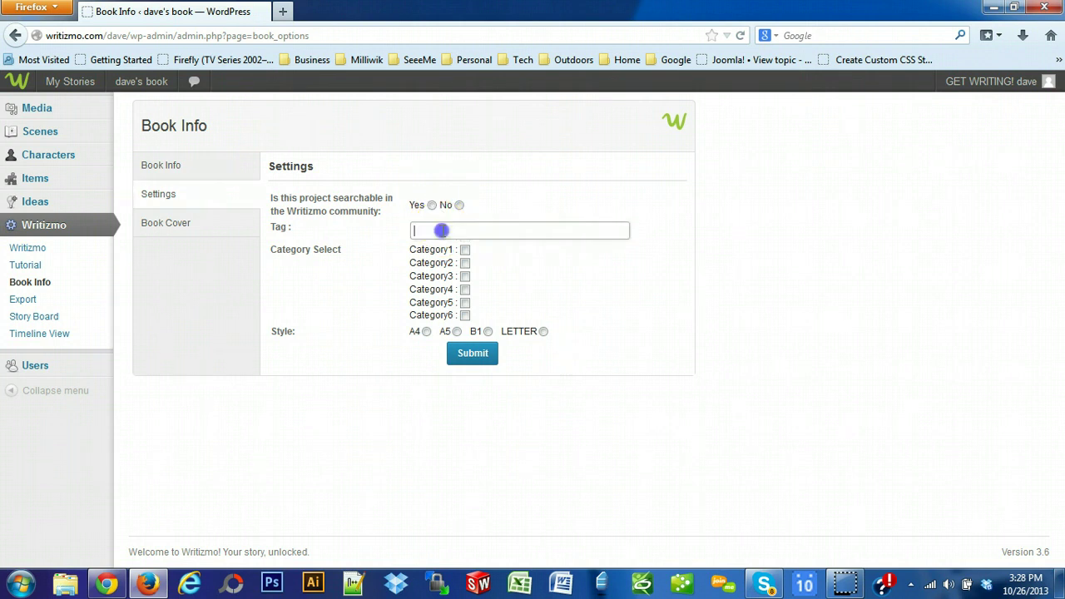
pyautogui.click(465, 275)
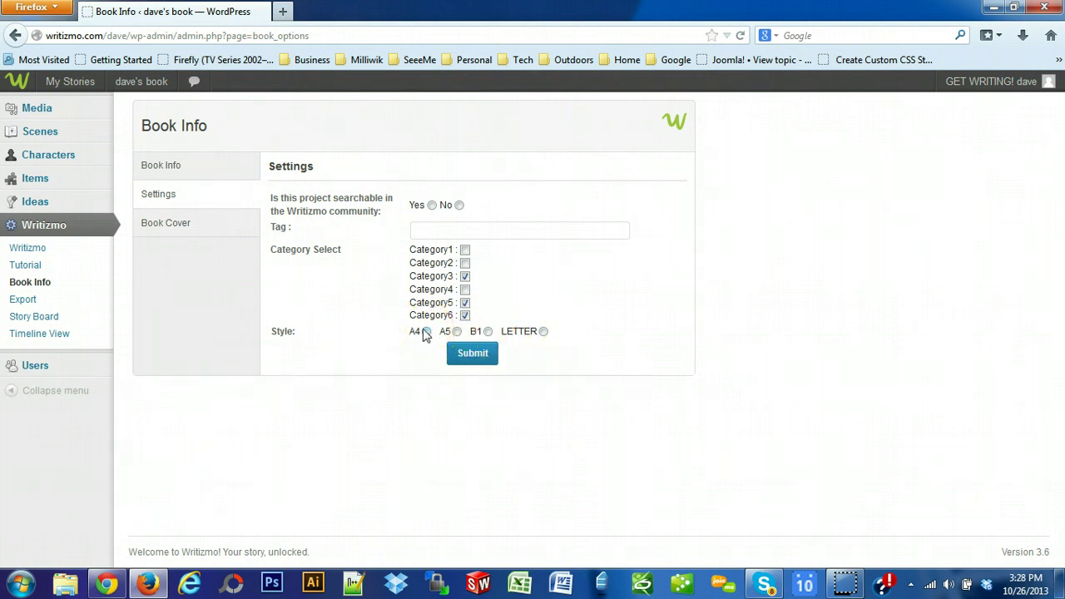
pyautogui.click(175, 227)
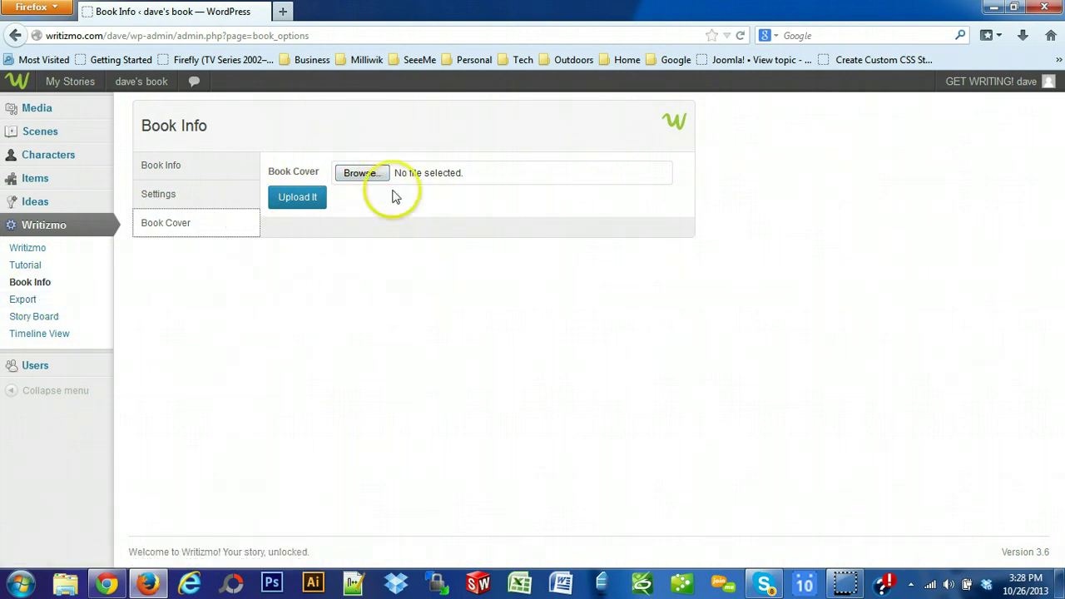
# Step: View the book's Export format options and look through the scenes in the Timeline View
pyautogui.click(23, 303)
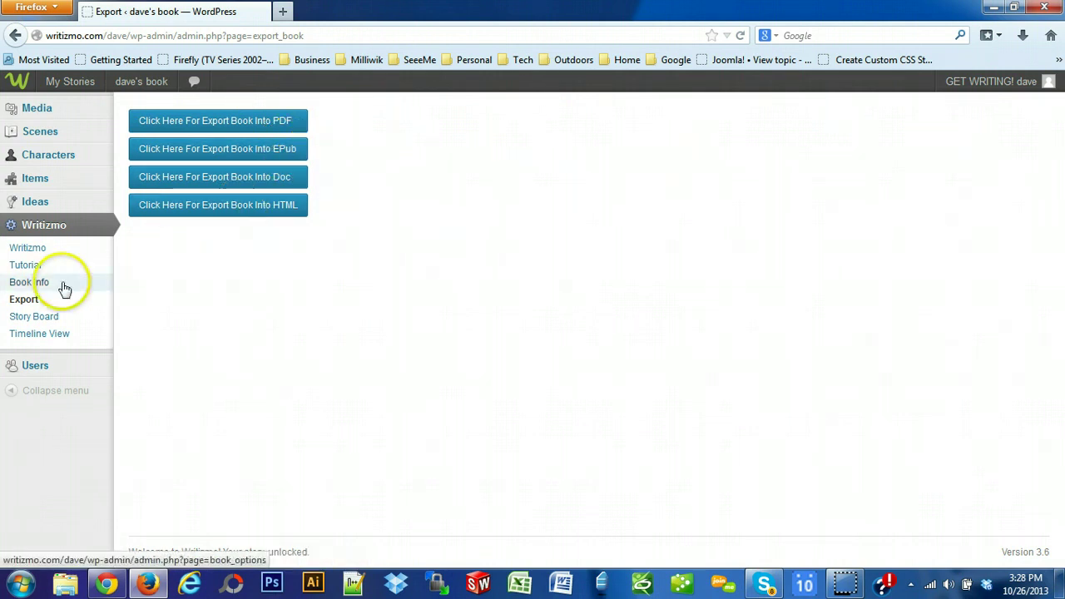
pyautogui.click(50, 340)
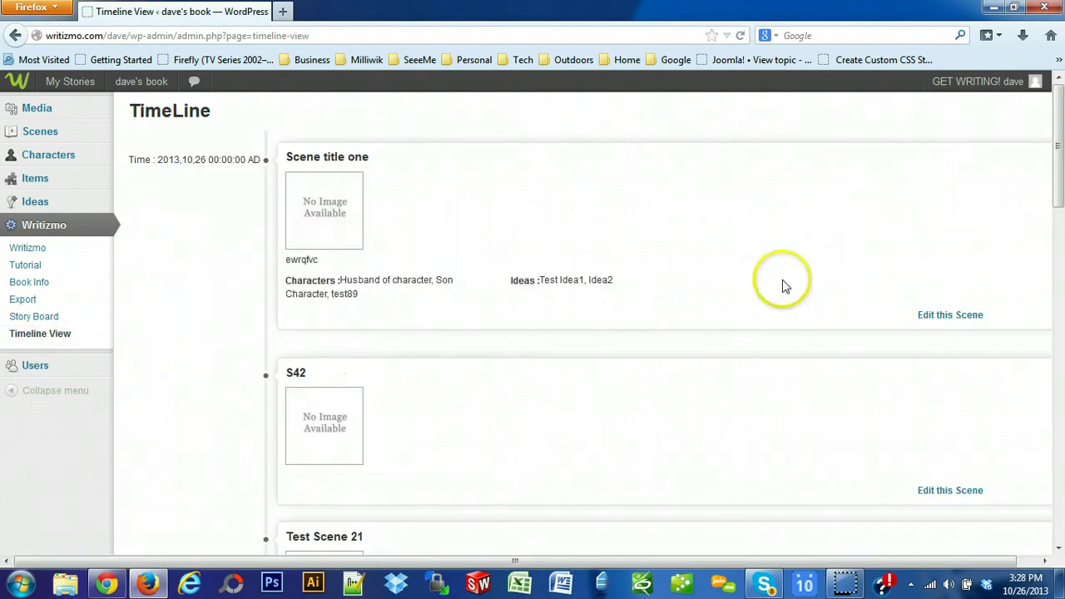
pyautogui.moveTo(1057, 136); pyautogui.dragTo(1055, 185)
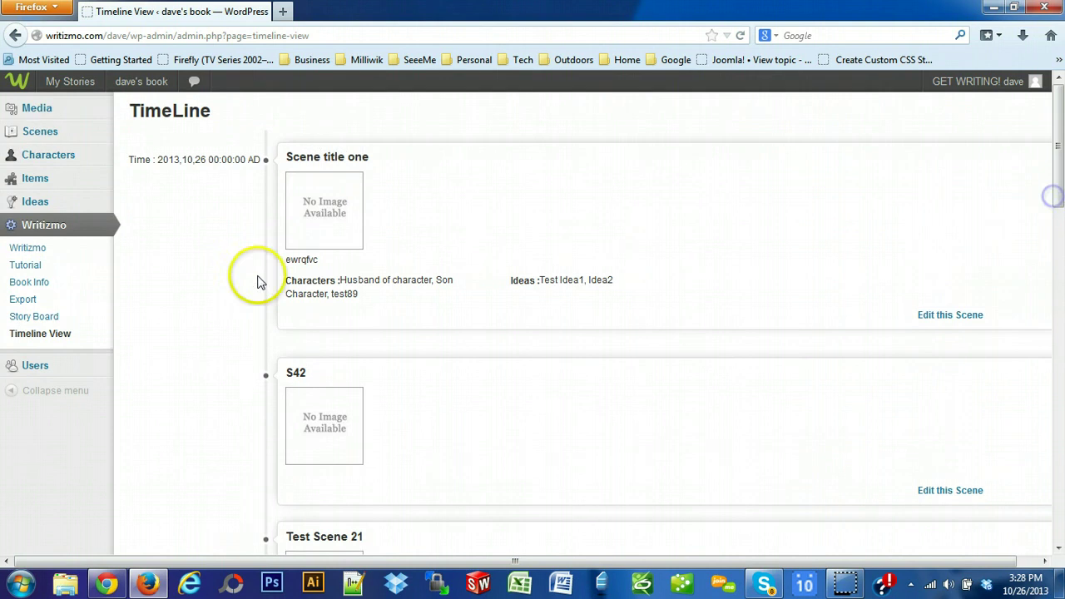